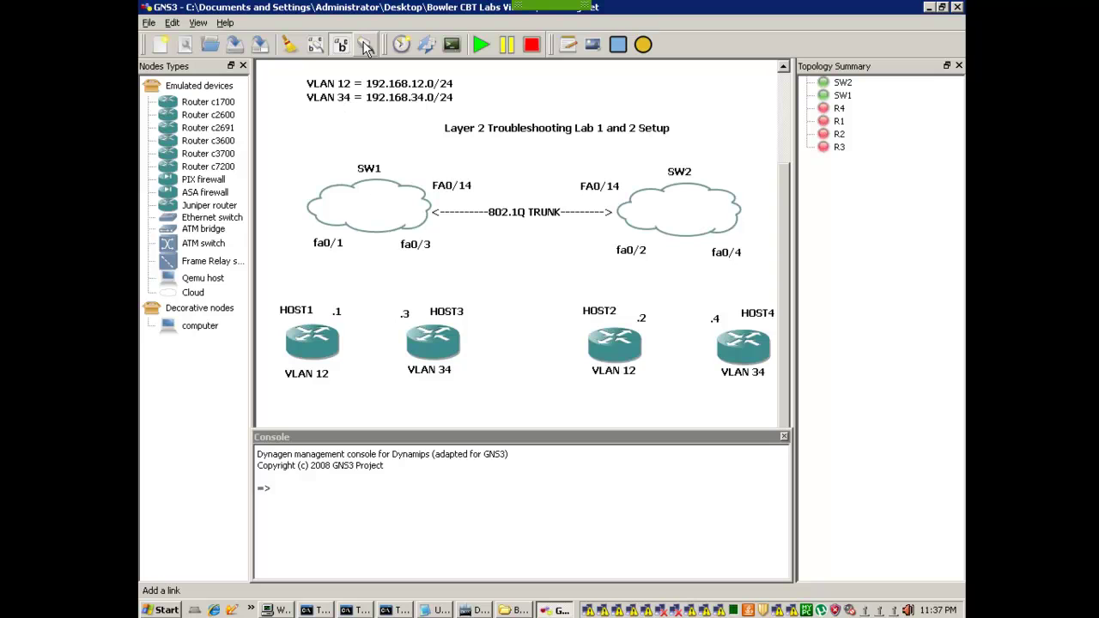
# Step: Remove both generic Ethernet NIO entries from the SW1 cloud's configuration and apply the change
pyautogui.rightClick(363, 203)
pyautogui.click(391, 211)
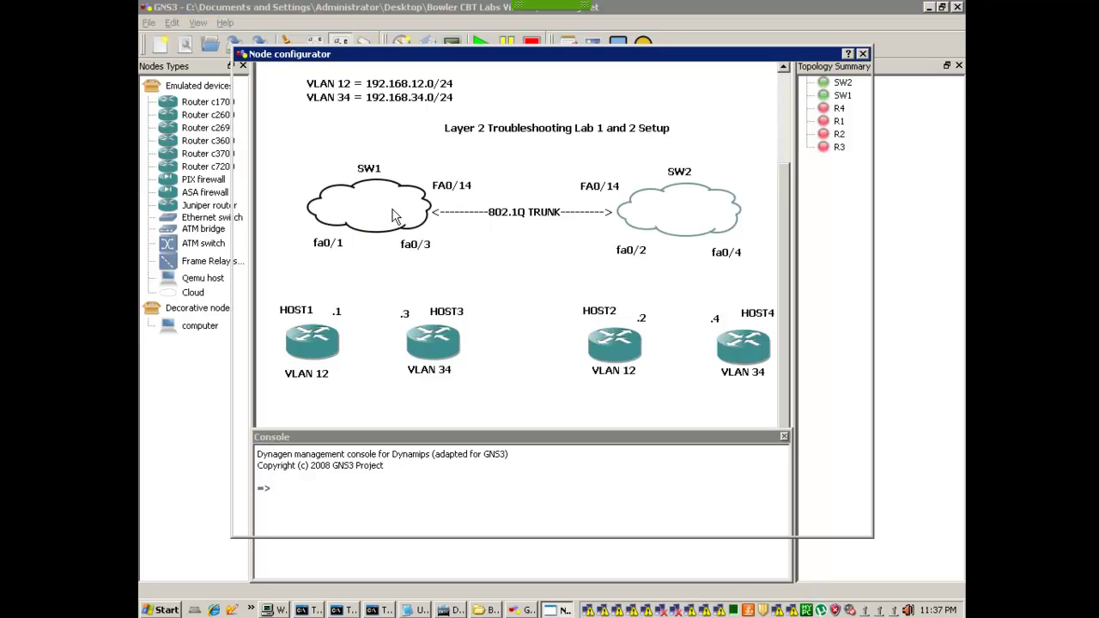
pyautogui.click(286, 91)
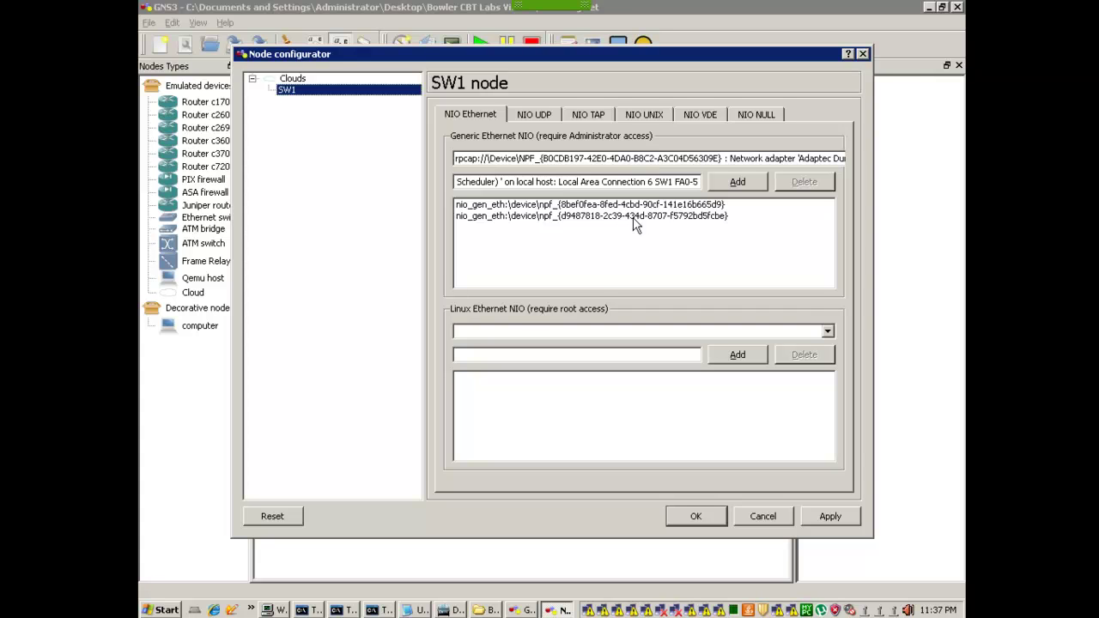
pyautogui.click(631, 216)
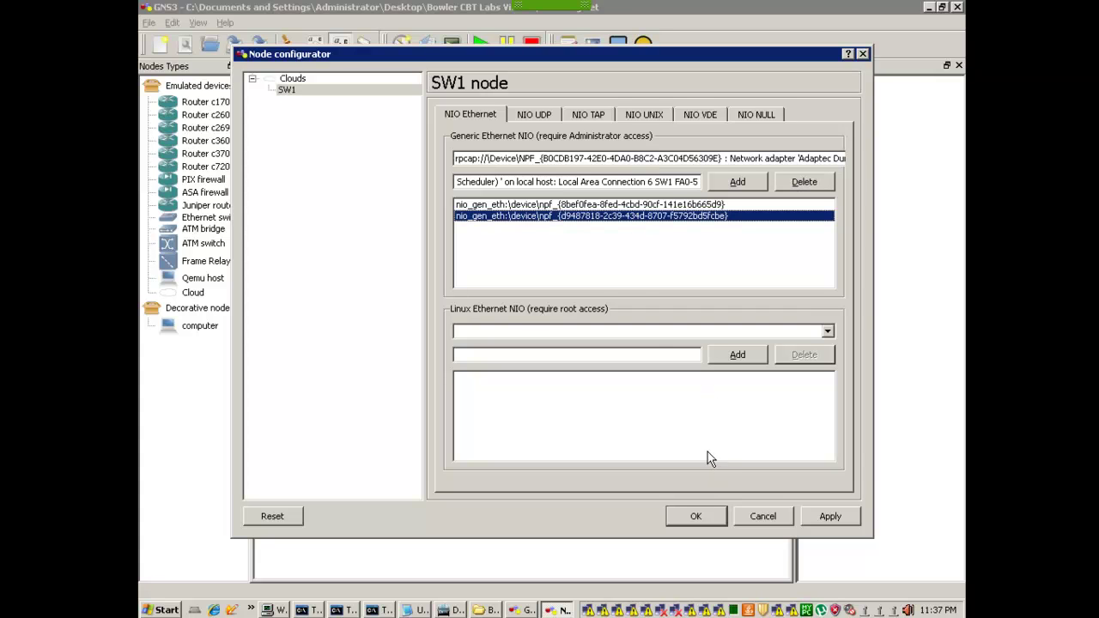
pyautogui.click(804, 181)
pyautogui.click(671, 203)
pyautogui.click(803, 181)
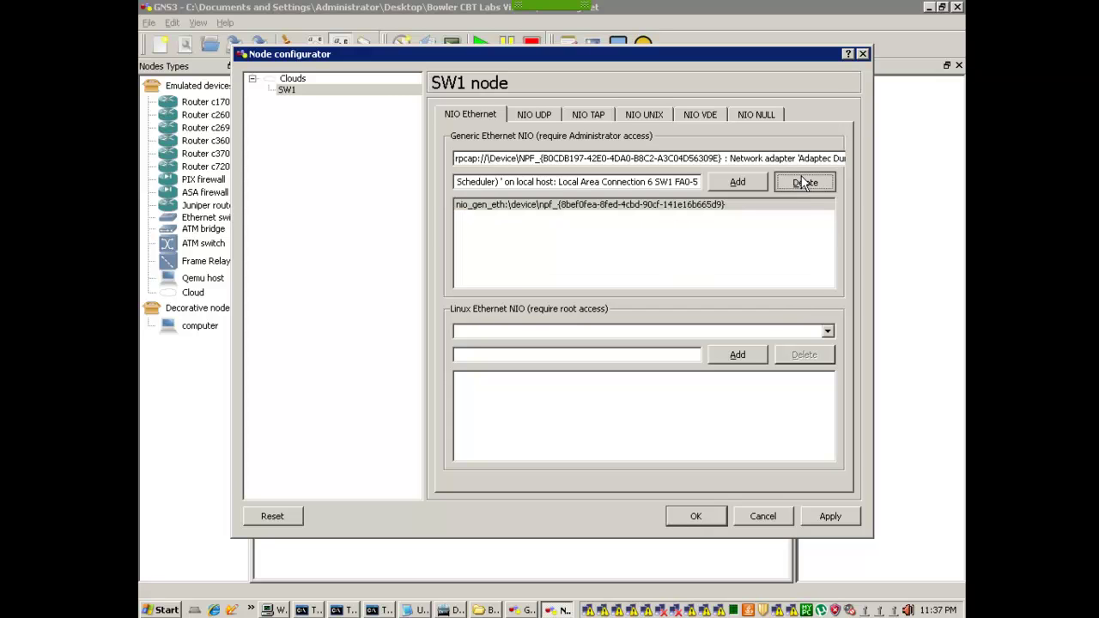
pyautogui.click(826, 518)
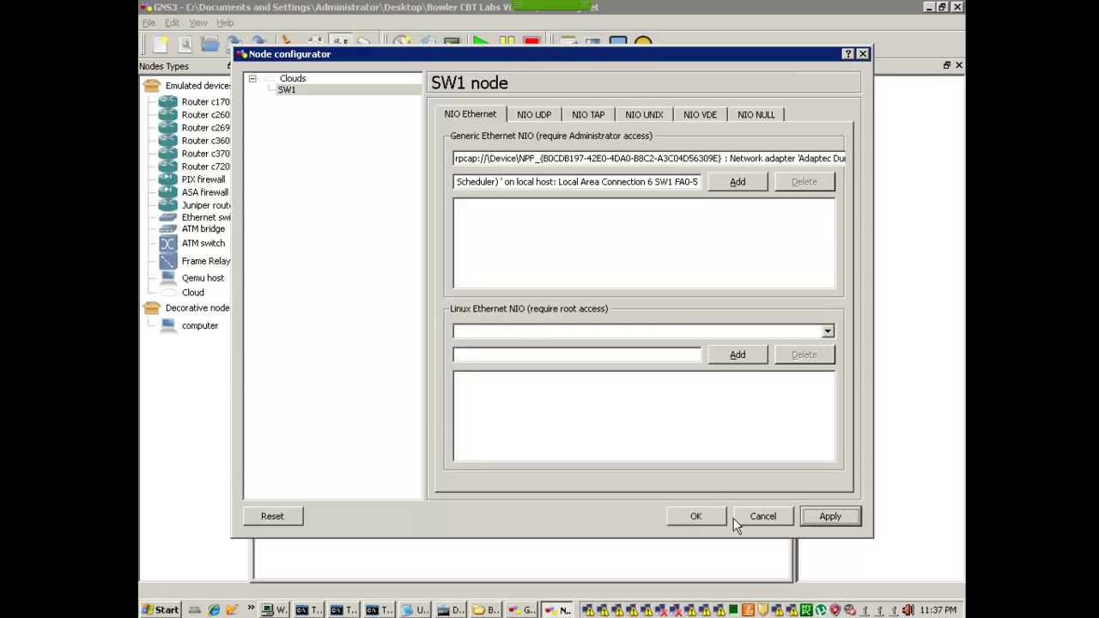
pyautogui.click(763, 517)
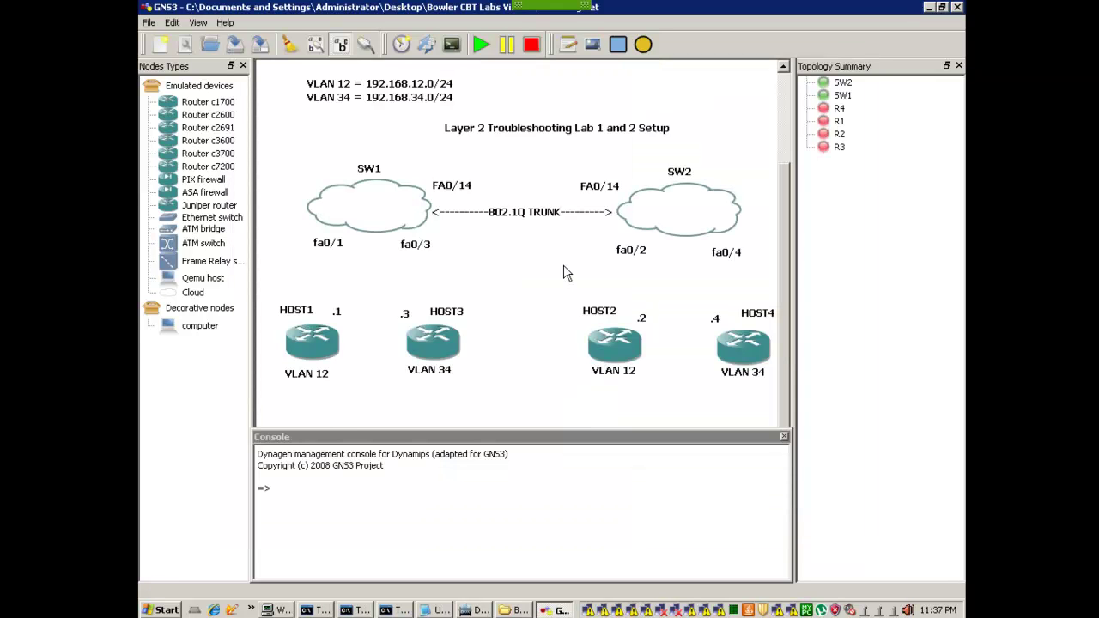
# Step: Remove both generic Ethernet NIO entries from the SW2 cloud's configuration and apply the change
pyautogui.rightClick(669, 226)
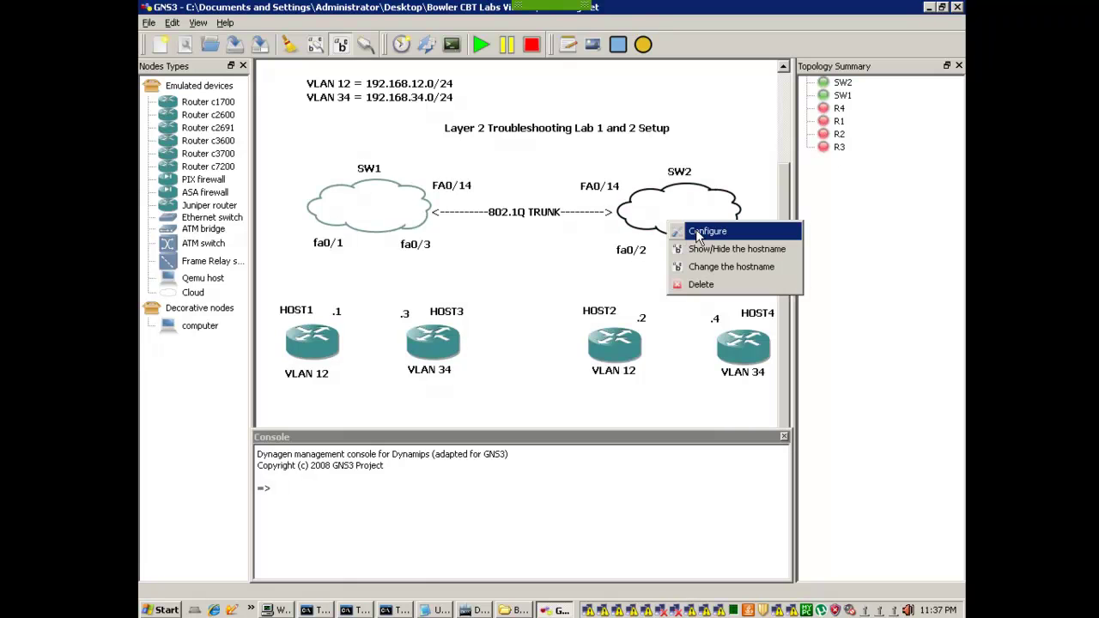
pyautogui.click(686, 229)
pyautogui.click(287, 91)
pyautogui.click(618, 217)
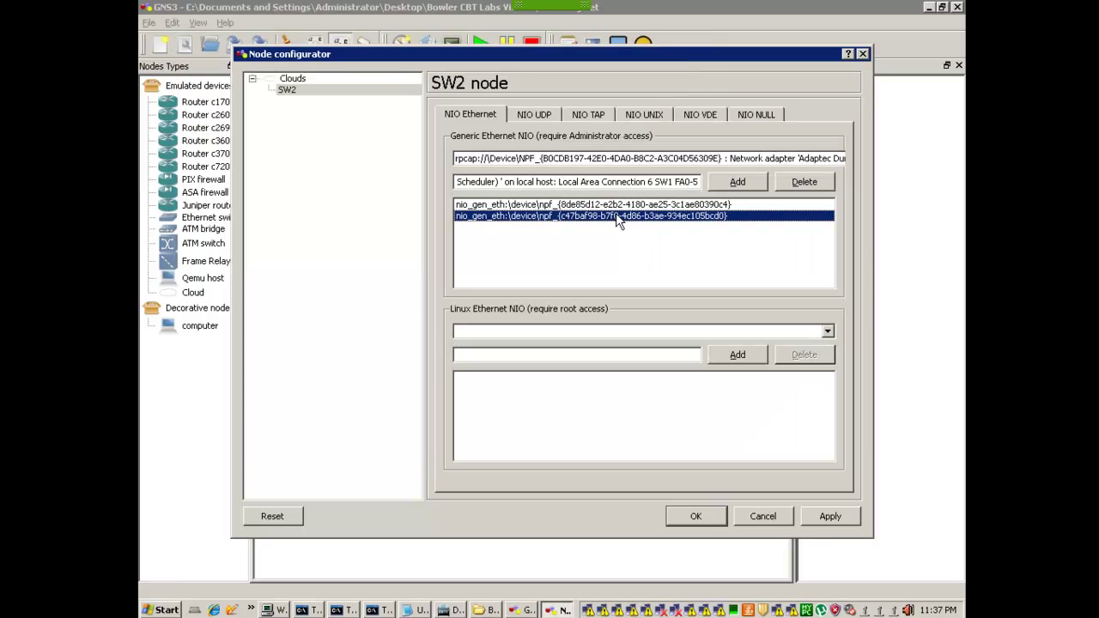
pyautogui.click(815, 184)
pyautogui.click(775, 203)
pyautogui.click(792, 181)
pyautogui.click(823, 516)
pyautogui.click(693, 516)
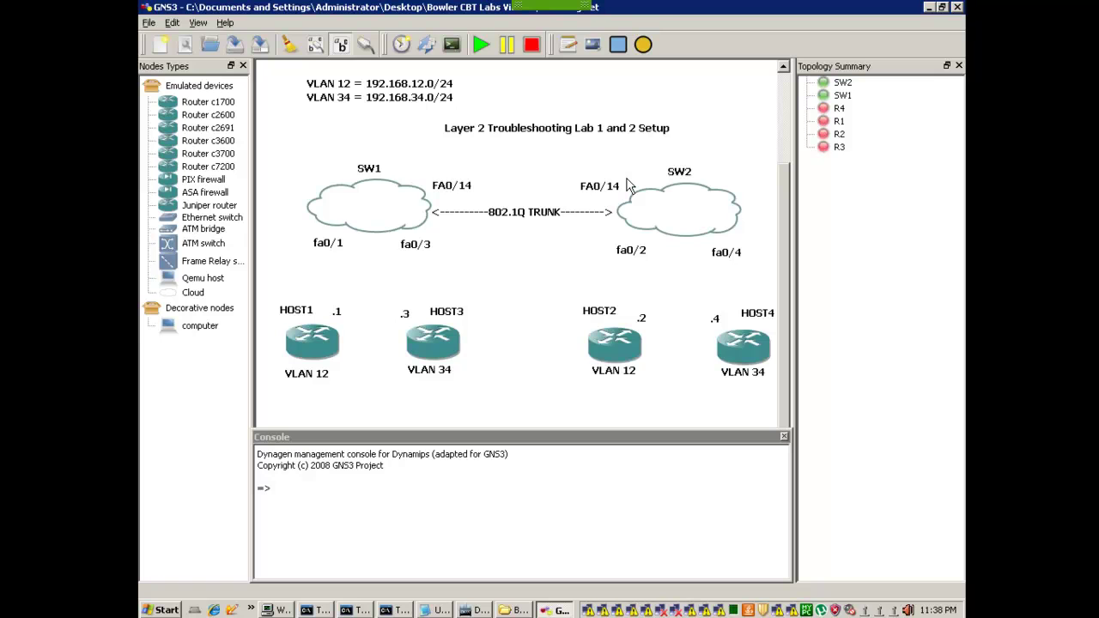
# Step: Open the Windows Network Connections to examine how the adapters are named after their switch ports, and return to GNS3
pyautogui.click(195, 609)
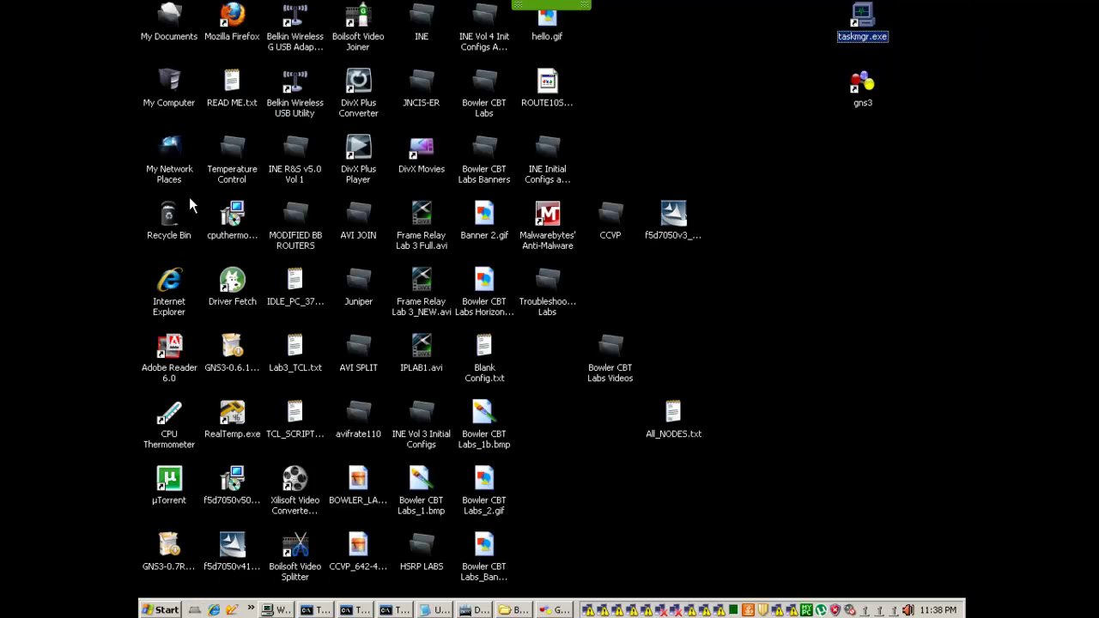
pyautogui.doubleClick(170, 159)
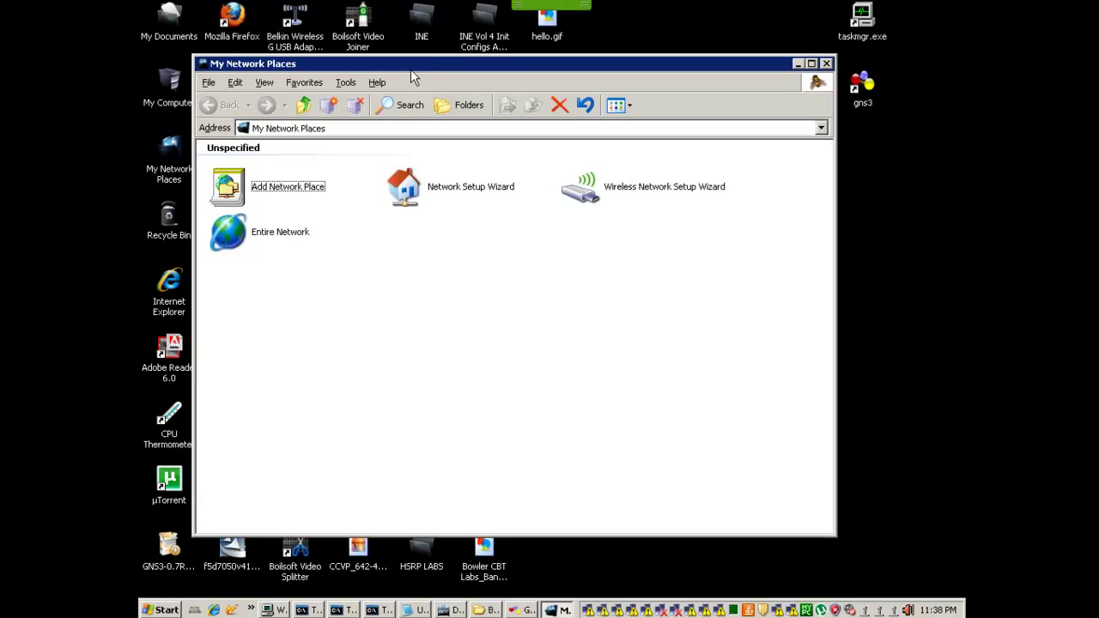
pyautogui.doubleClick(458, 65)
pyautogui.click(957, 8)
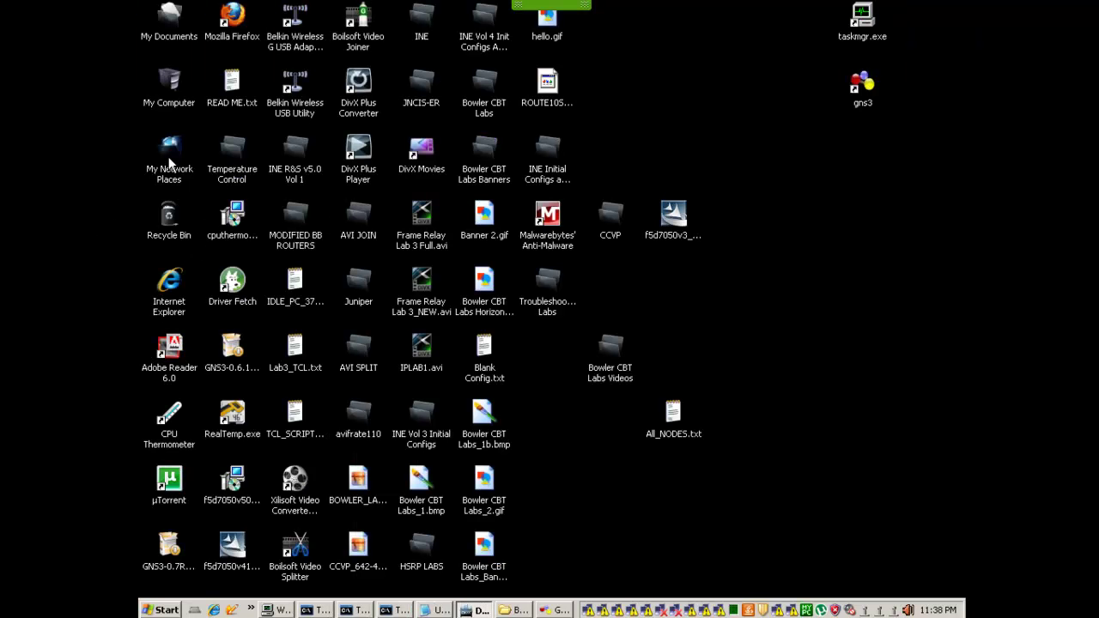
pyautogui.rightClick(170, 163)
pyautogui.click(228, 297)
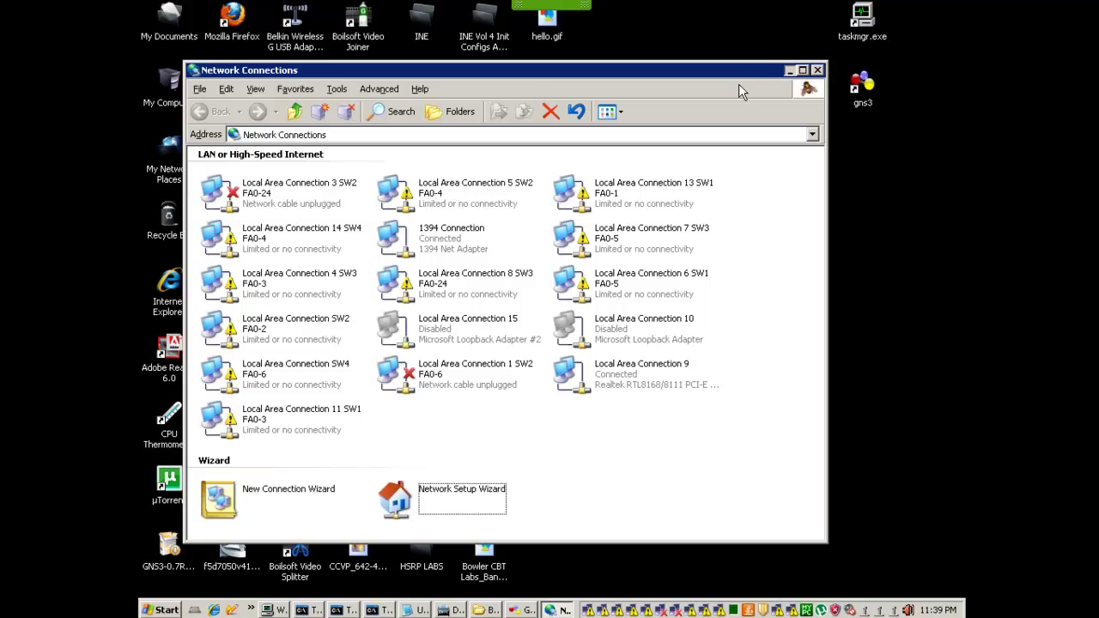
pyautogui.click(789, 72)
pyautogui.click(525, 610)
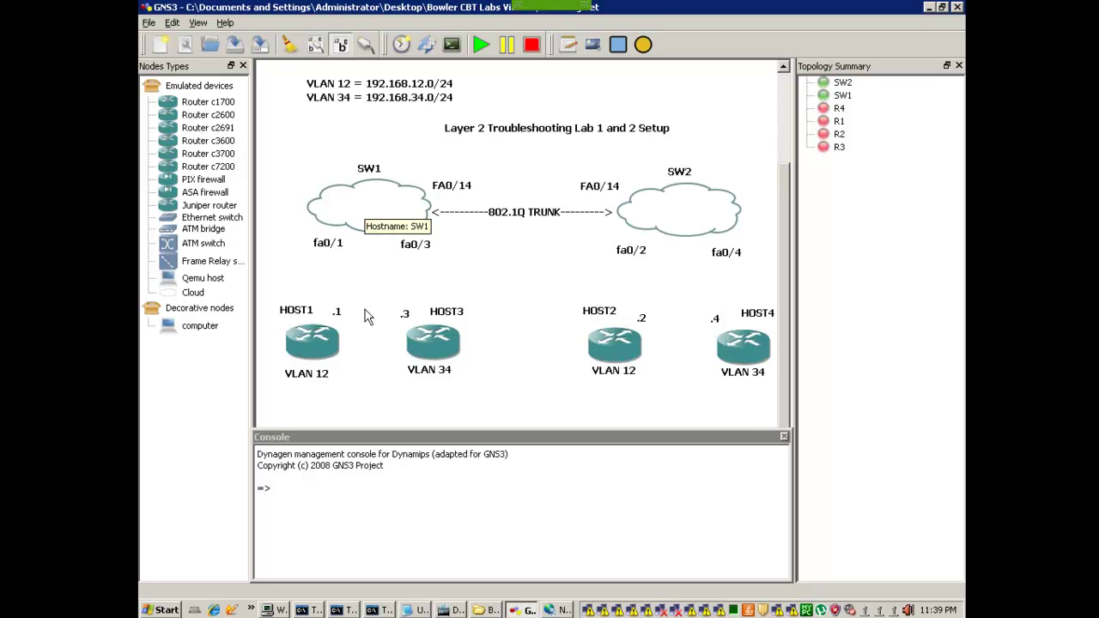
# Step: Examine the Ethernet adapters available to the SW1 cloud and close its configuration without changes
pyautogui.moveTo(328, 350)
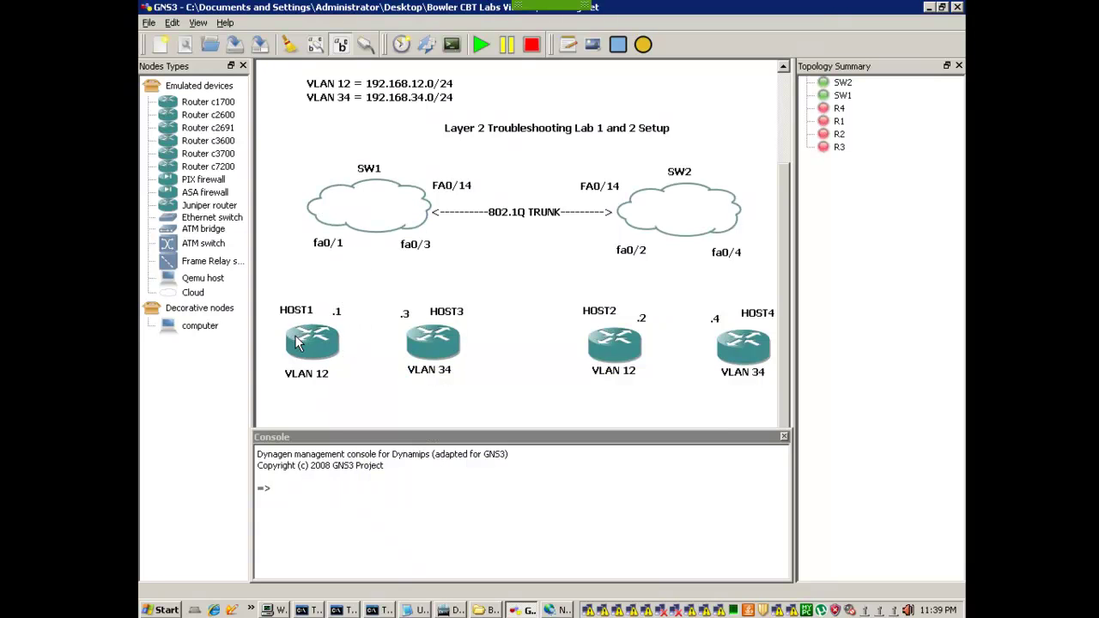
pyautogui.rightClick(369, 207)
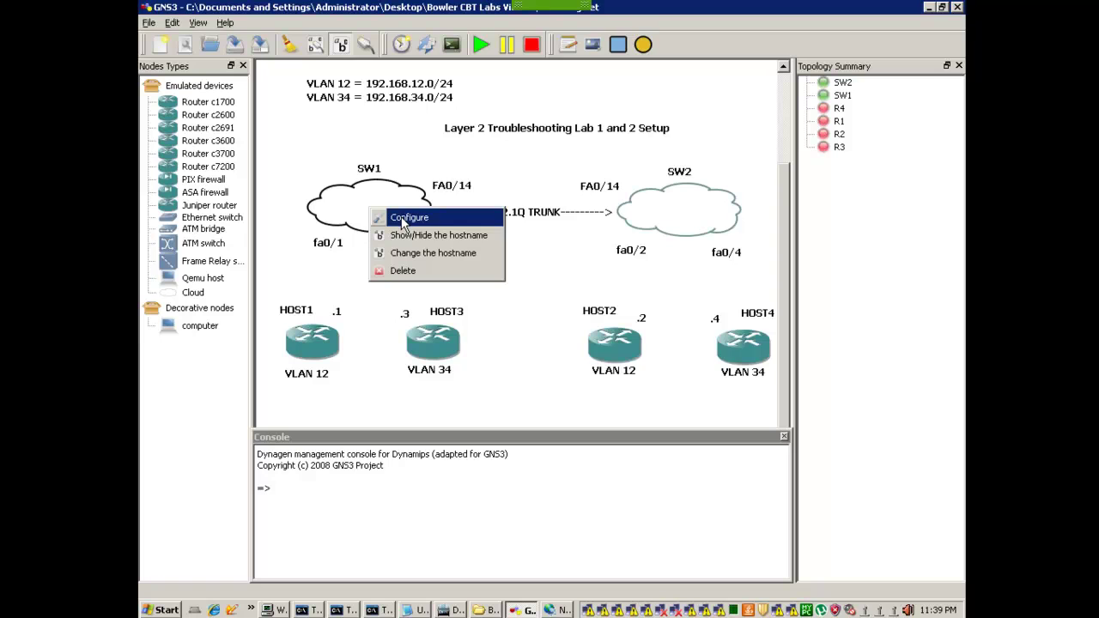
pyautogui.click(404, 218)
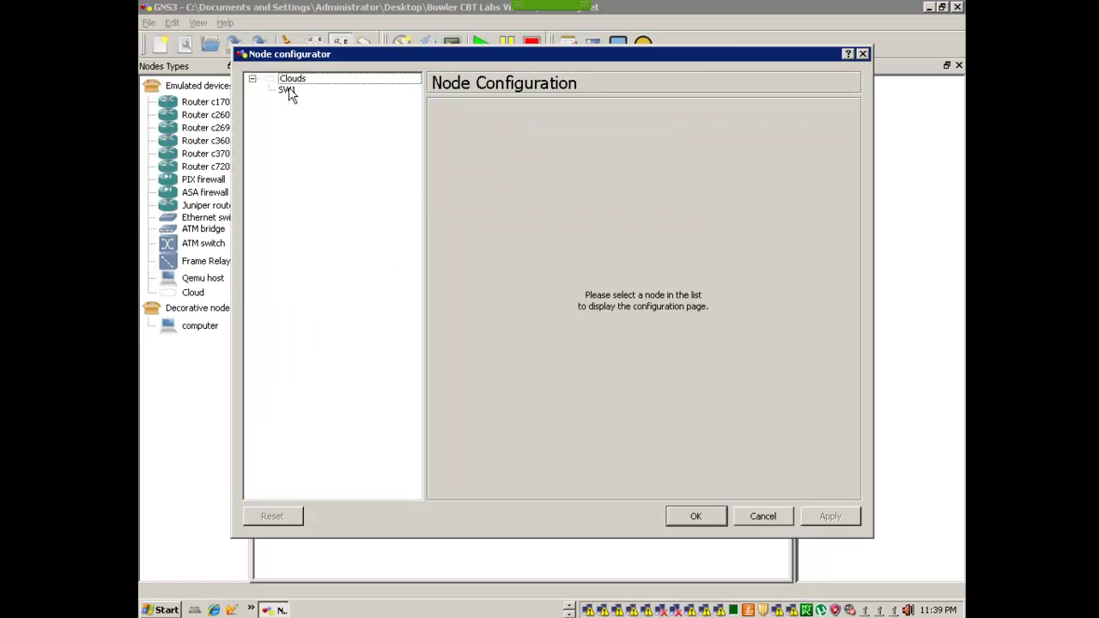
pyautogui.click(287, 90)
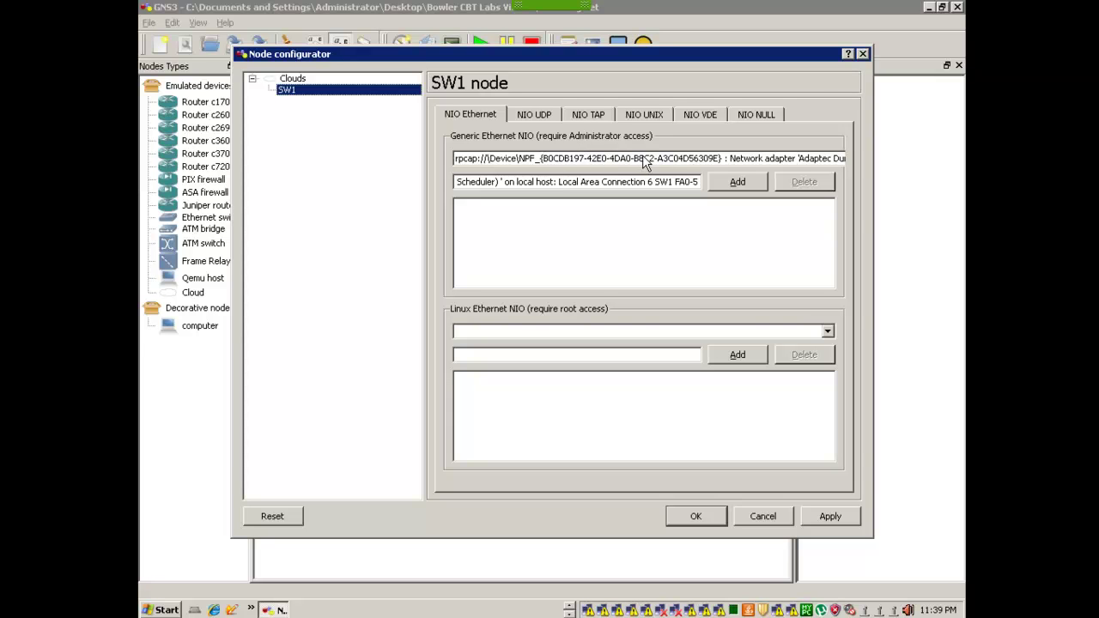
pyautogui.click(533, 161)
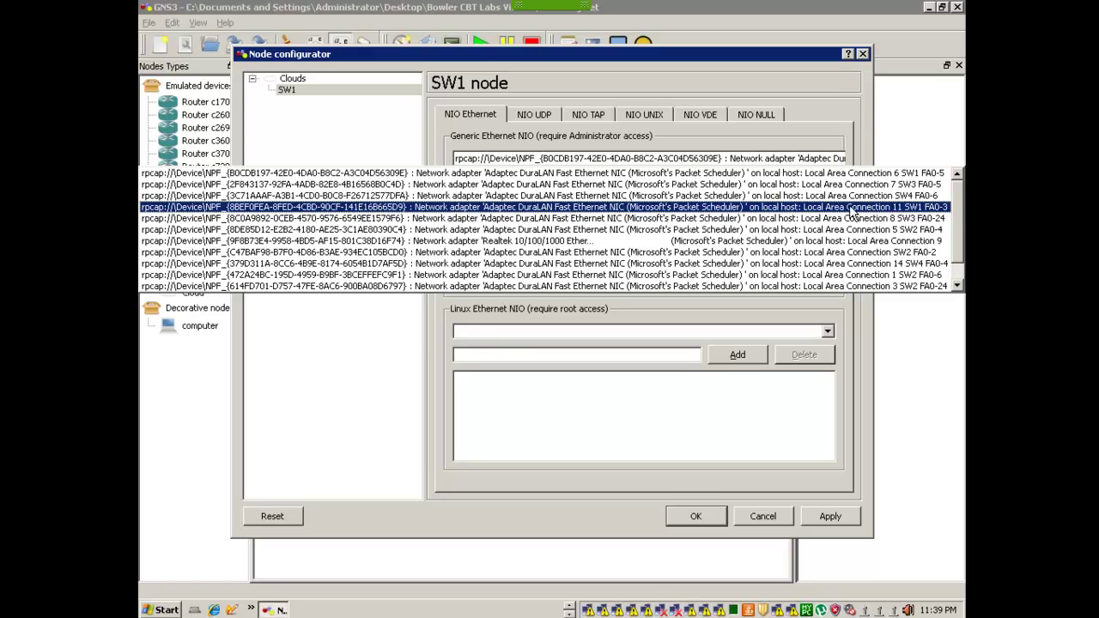
pyautogui.click(357, 122)
pyautogui.click(756, 517)
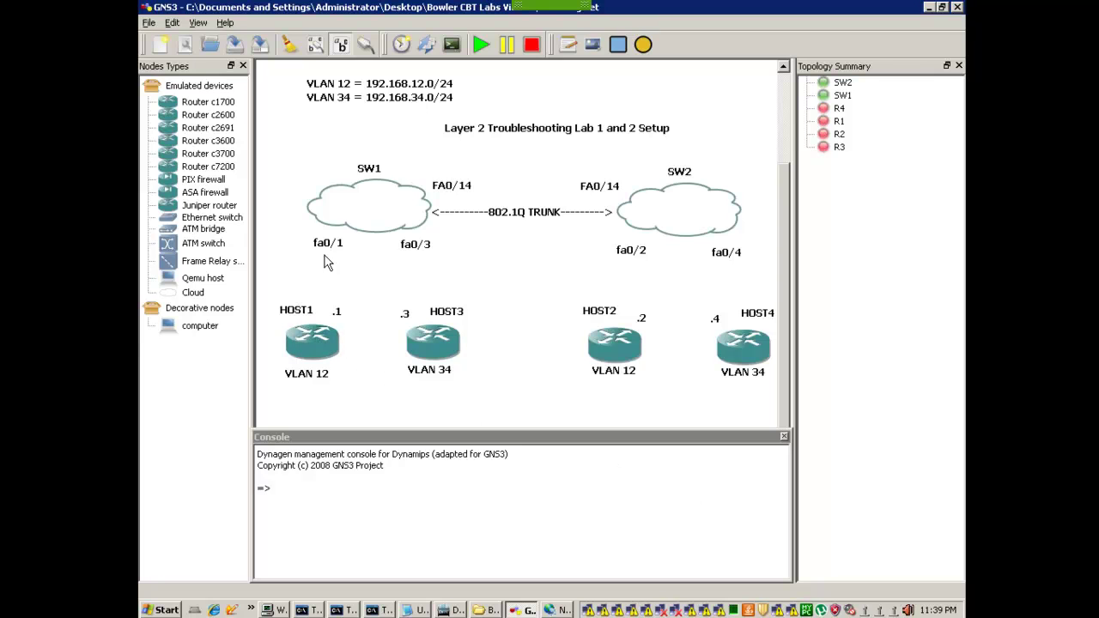
# Step: Add the adapter Local Area Connection 13 SW1 FA0-1 as a generic Ethernet NIO to the SW1 cloud and apply it
pyautogui.rightClick(357, 208)
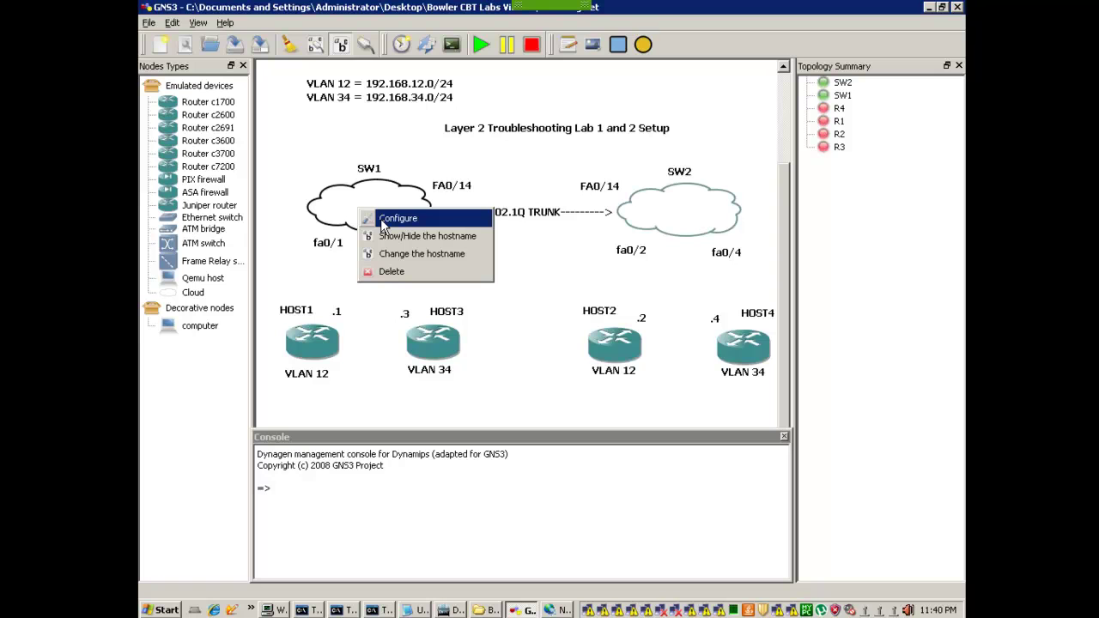
pyautogui.click(396, 221)
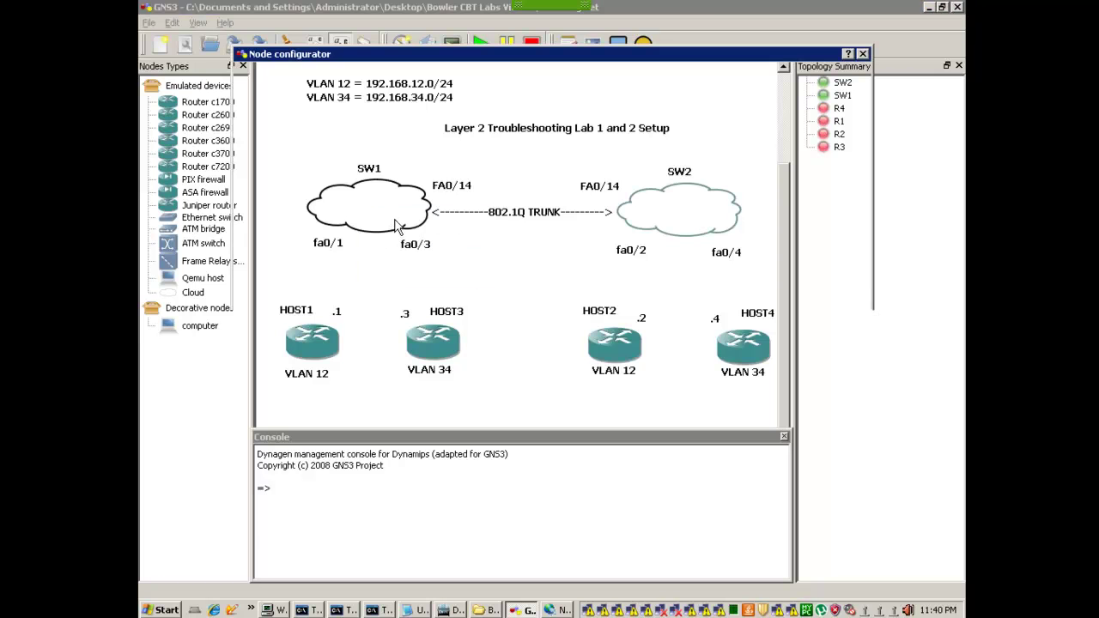
pyautogui.click(287, 90)
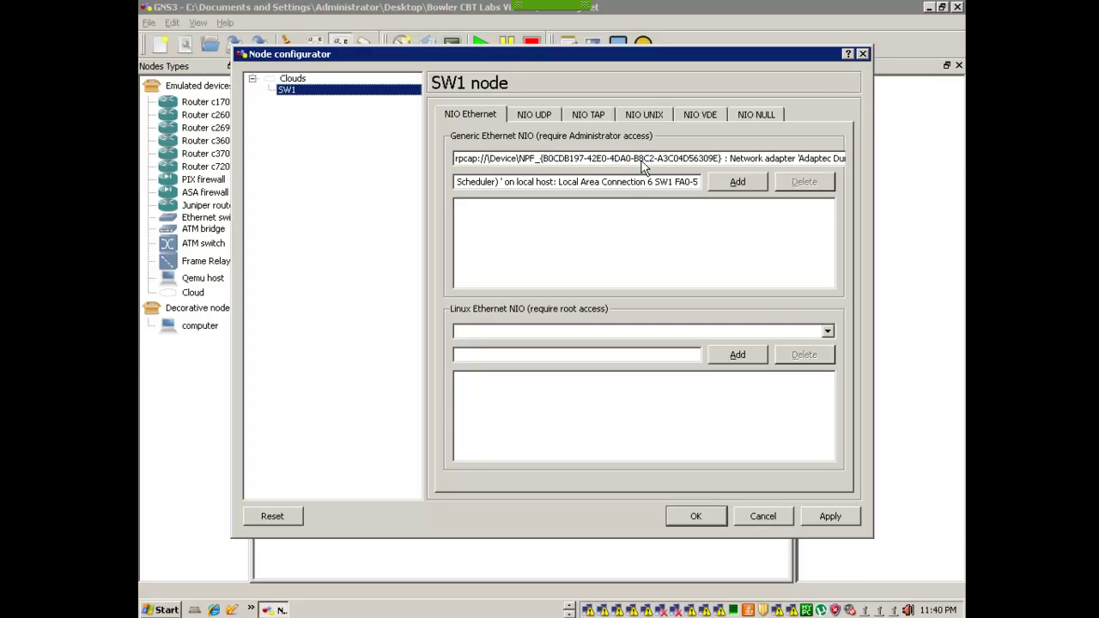
pyautogui.click(642, 160)
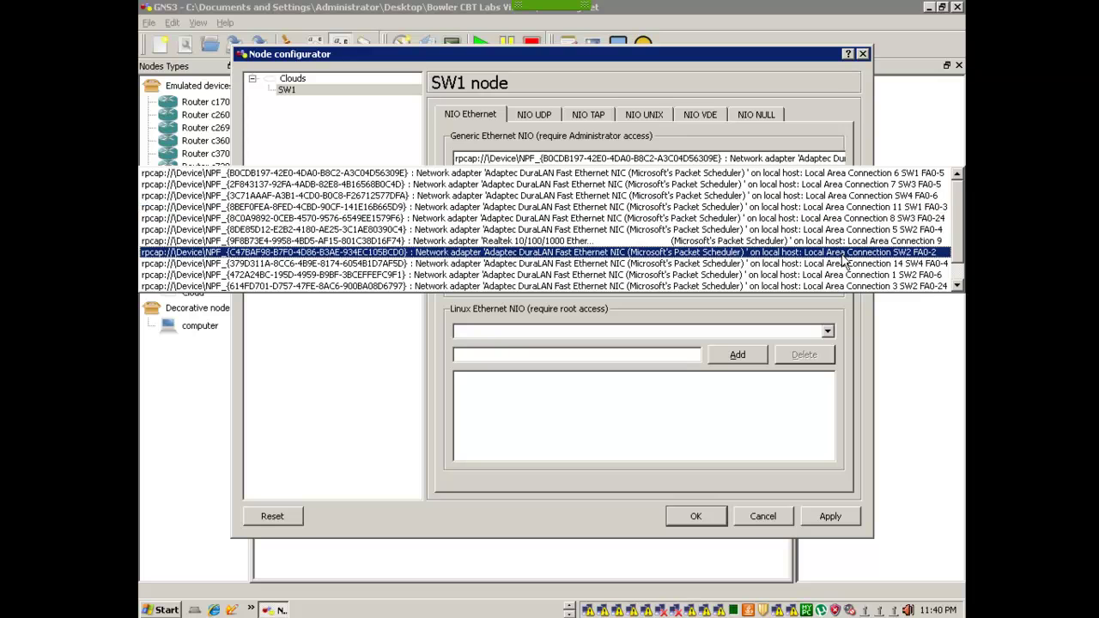
pyautogui.scroll(-1, 844, 262)
pyautogui.press('Down')
pyautogui.press('Down')
pyautogui.press('Down')
pyautogui.press('Down')
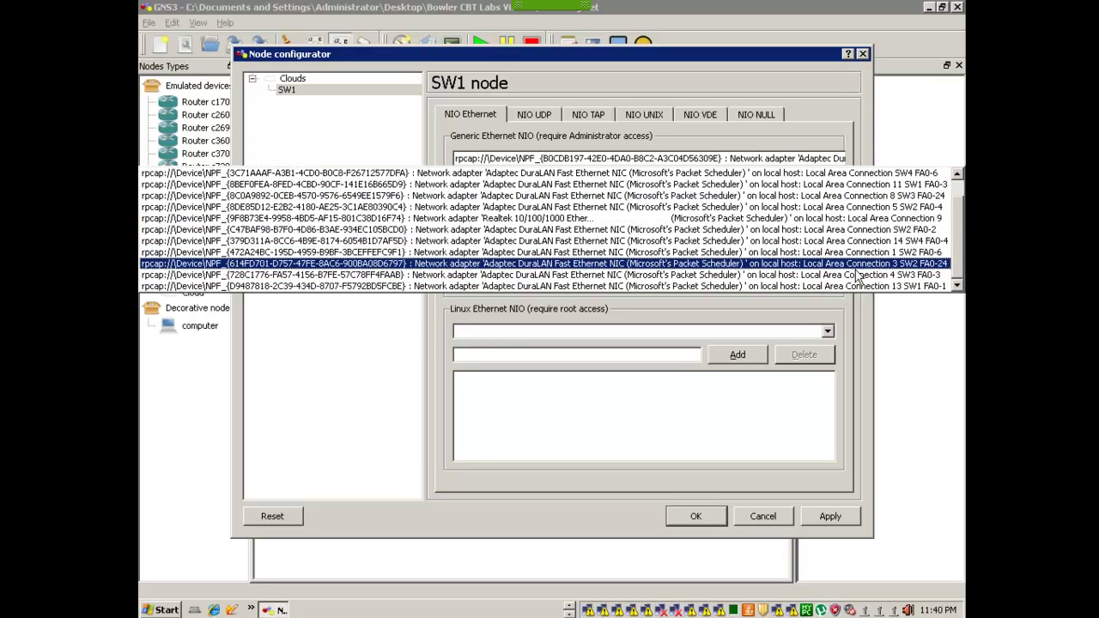
pyautogui.click(908, 287)
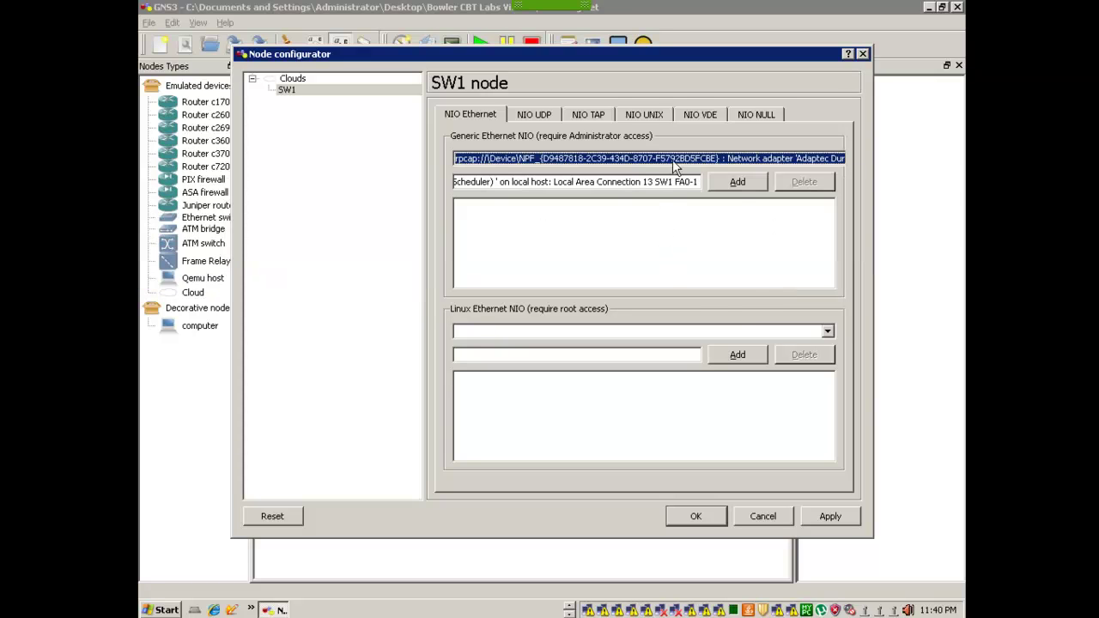
pyautogui.click(734, 183)
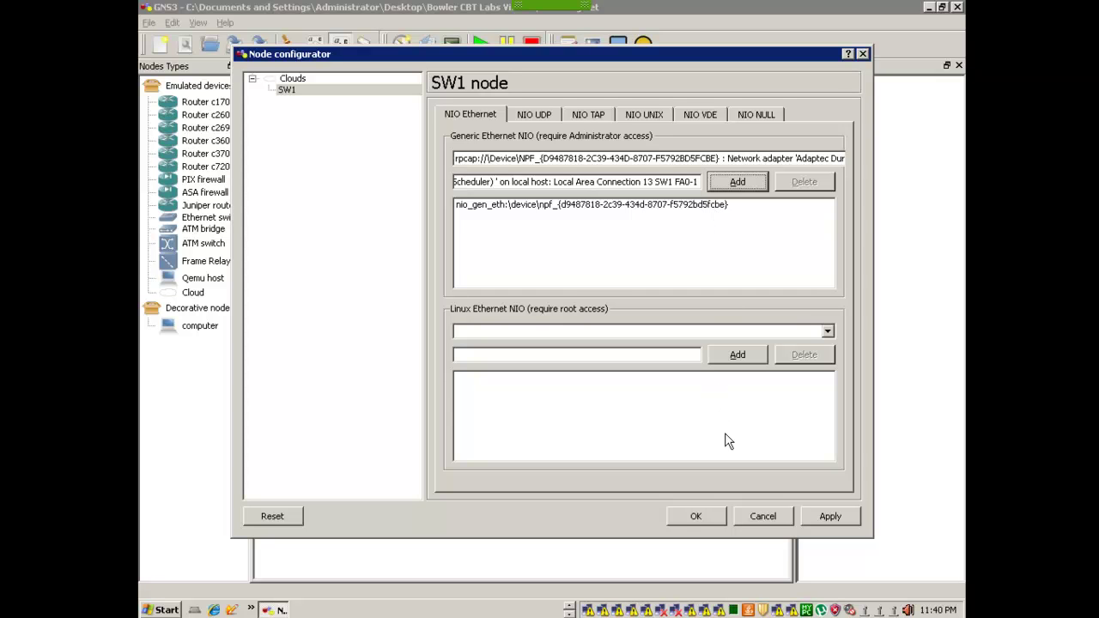
pyautogui.click(830, 518)
pyautogui.click(691, 516)
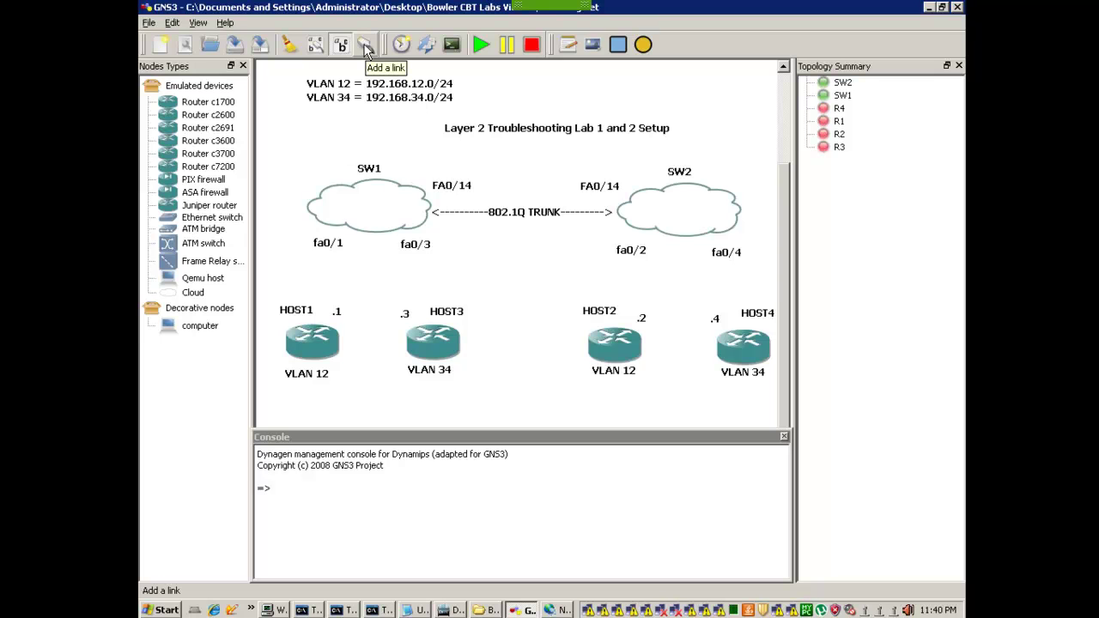
# Step: Link HOST1 to the SW1 cloud's Ethernet NIO with a FastEthernet link and leave link mode
pyautogui.click(365, 48)
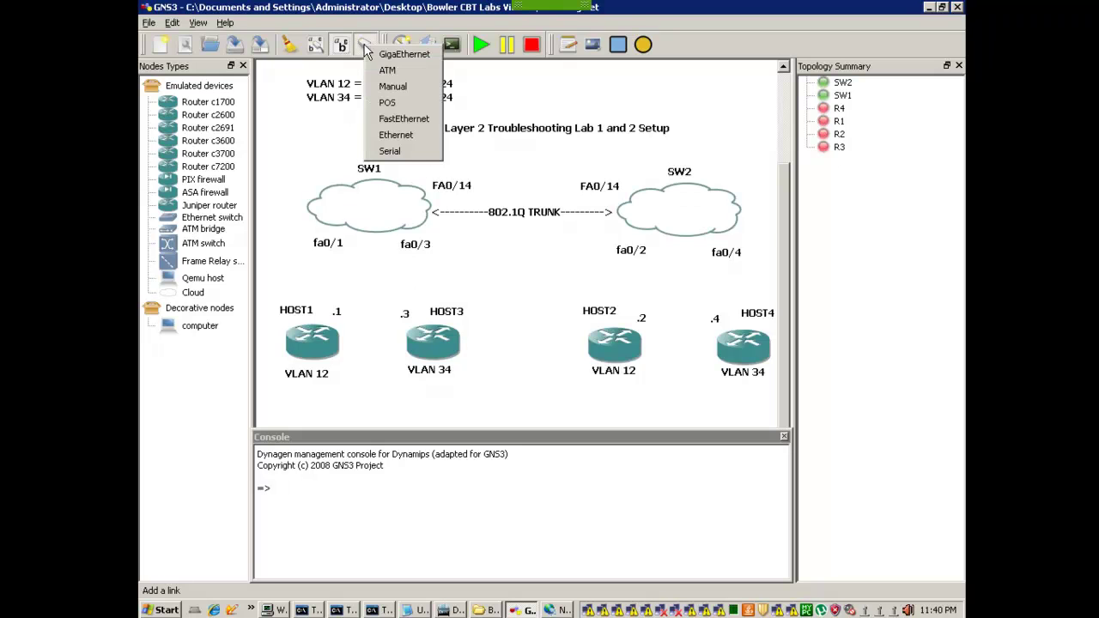
pyautogui.click(399, 122)
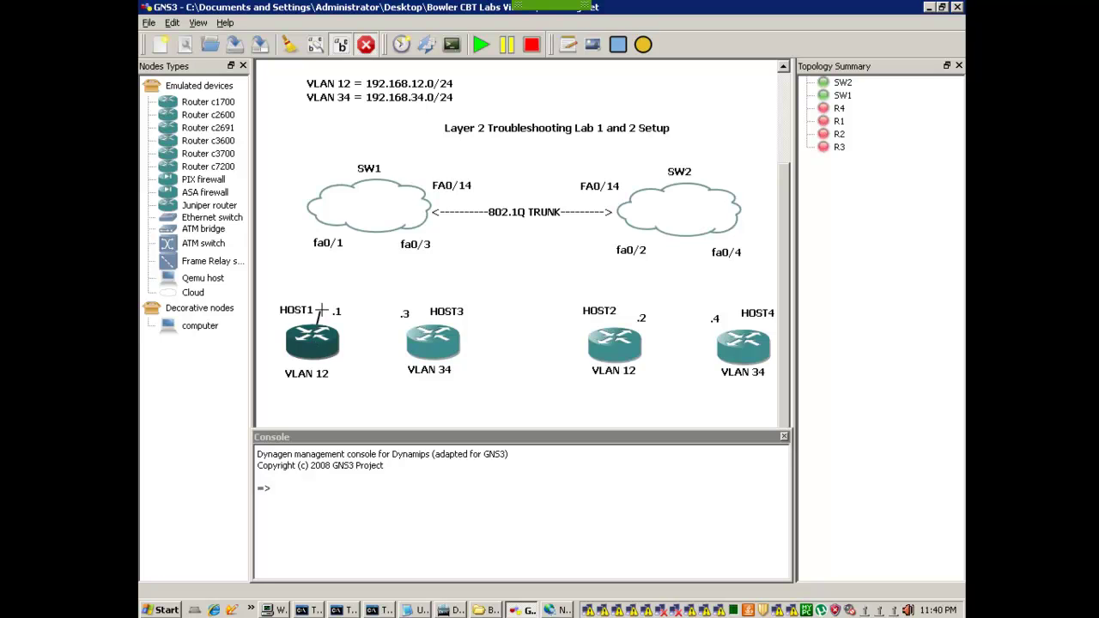
pyautogui.click(357, 214)
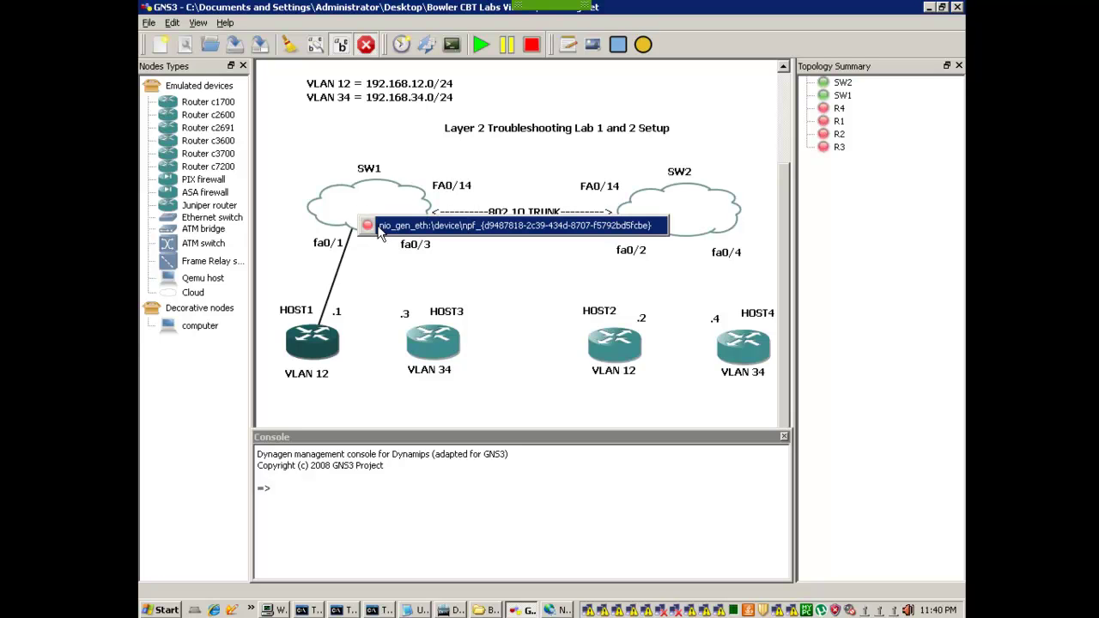
pyautogui.click(467, 225)
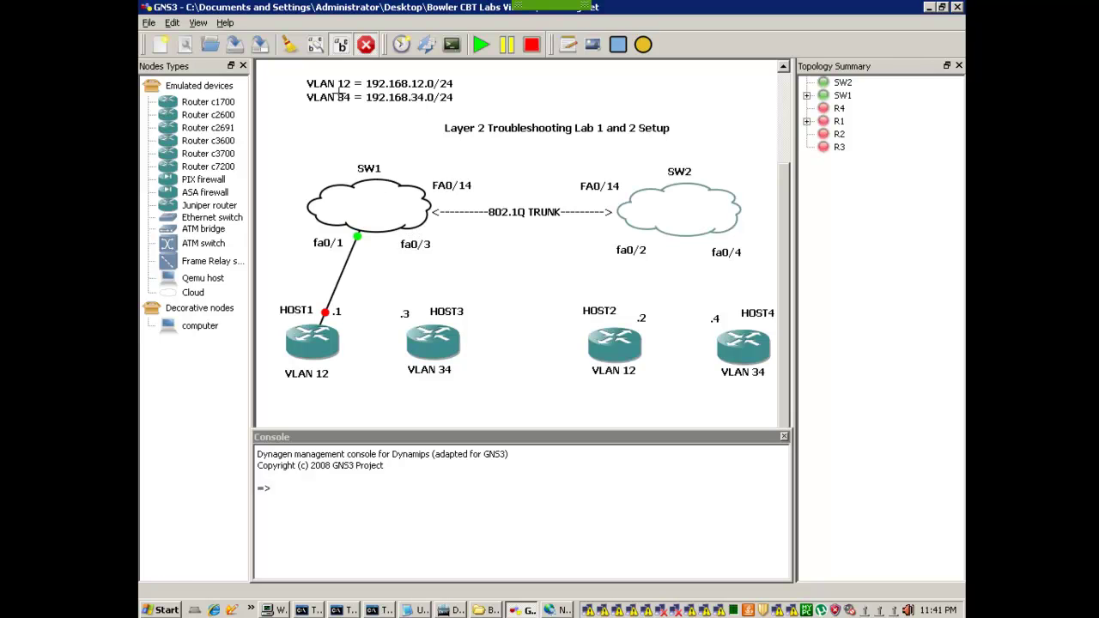
pyautogui.click(366, 43)
# Step: Add the adapter Local Area Connection 11 SW1 FA0-3 as a second generic Ethernet NIO on the SW1 cloud and apply it
pyautogui.rightClick(379, 212)
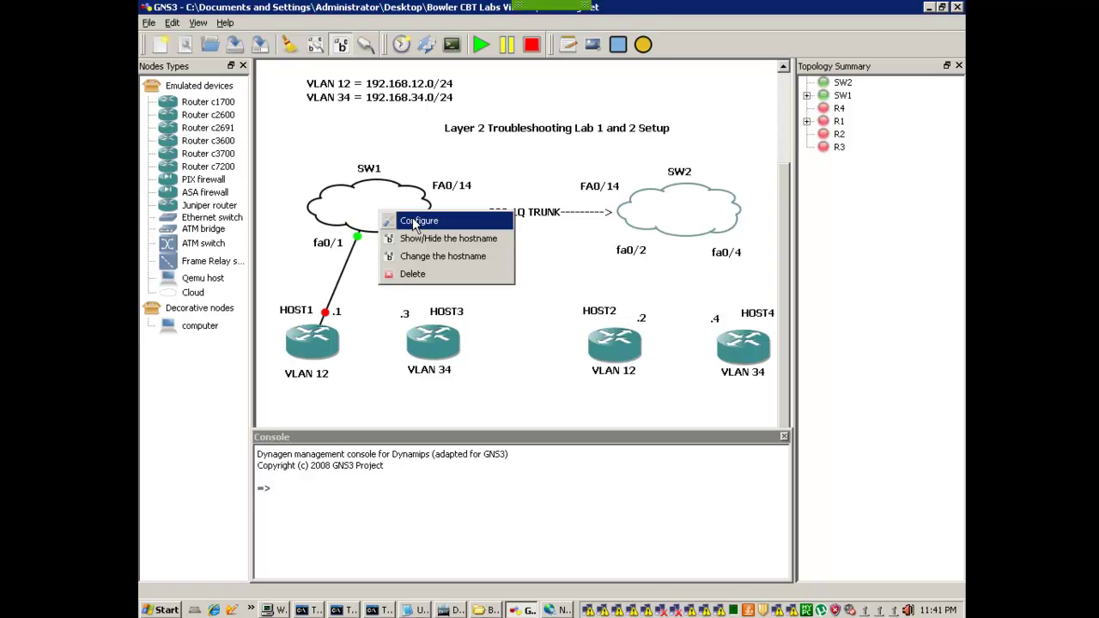
pyautogui.click(417, 222)
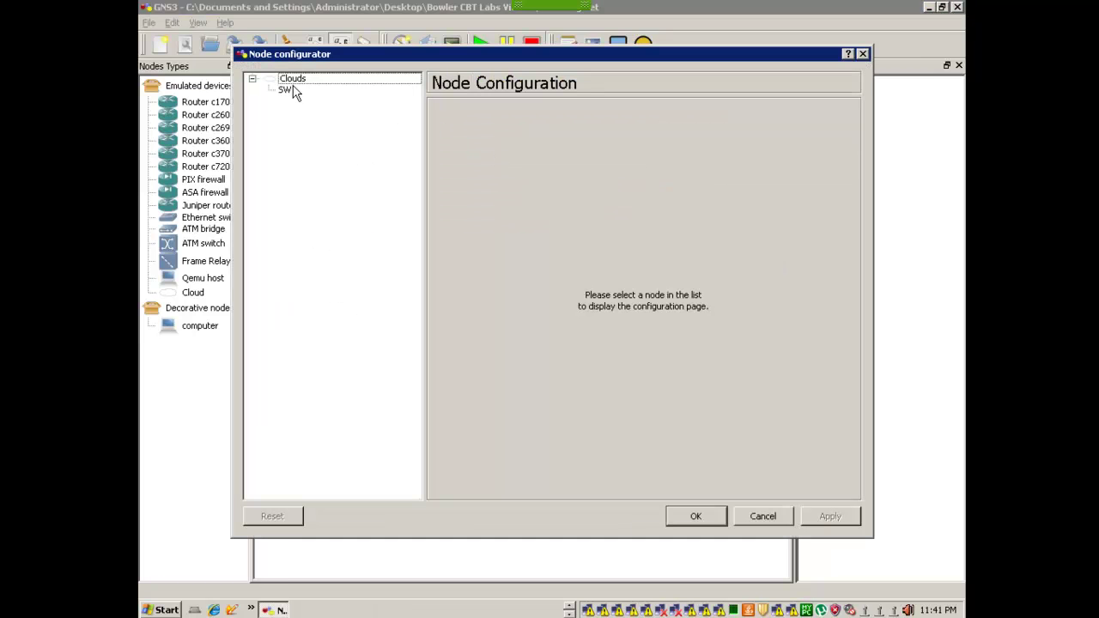
pyautogui.click(285, 90)
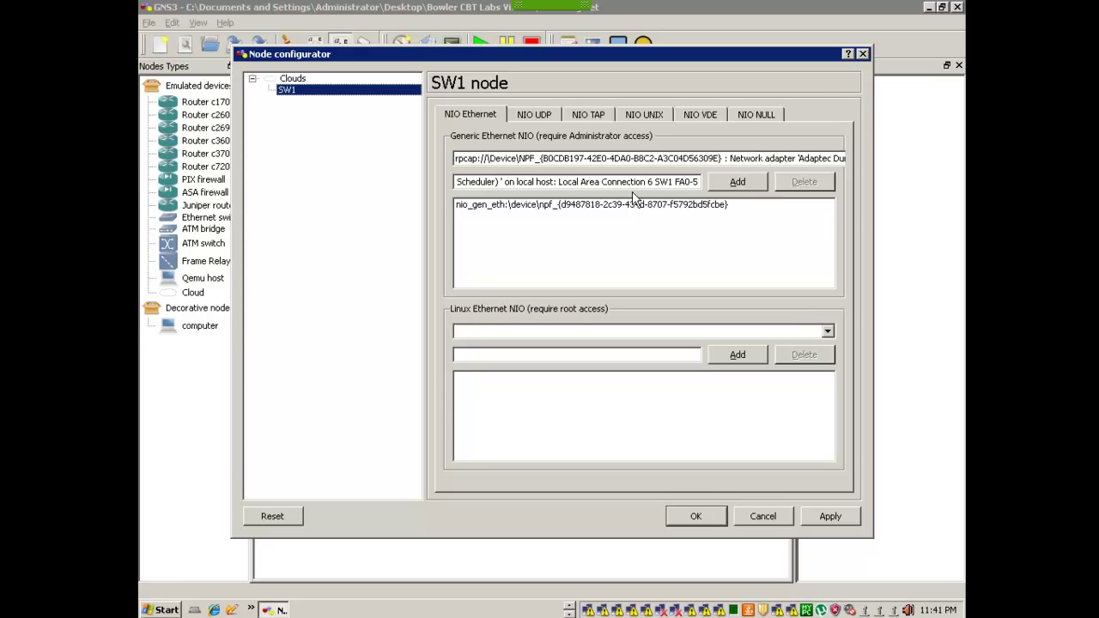
pyautogui.click(637, 162)
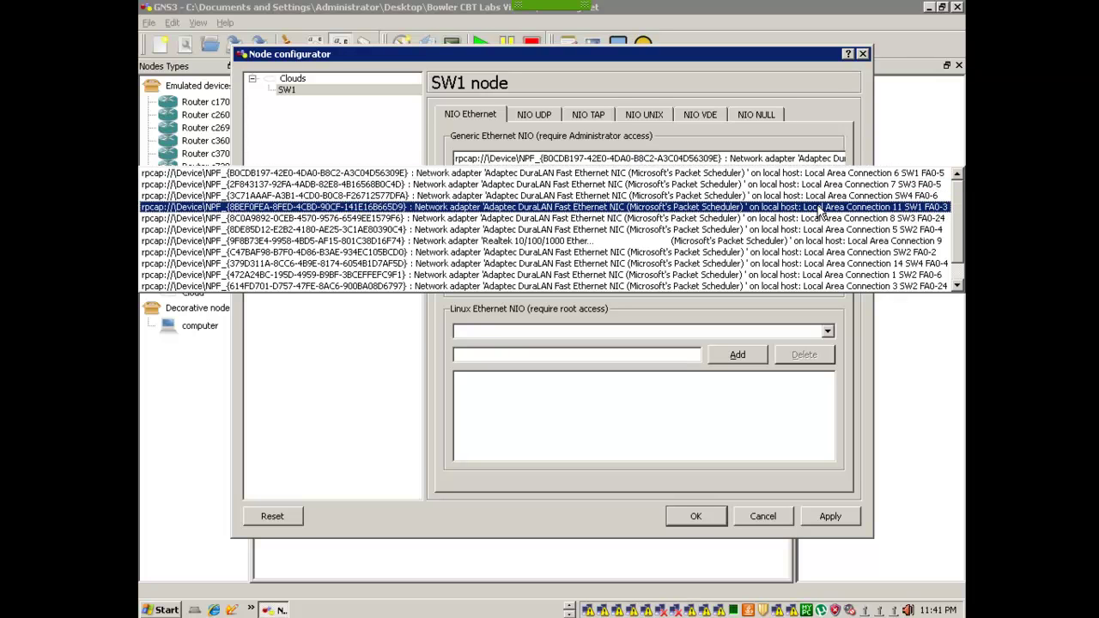
pyautogui.click(677, 208)
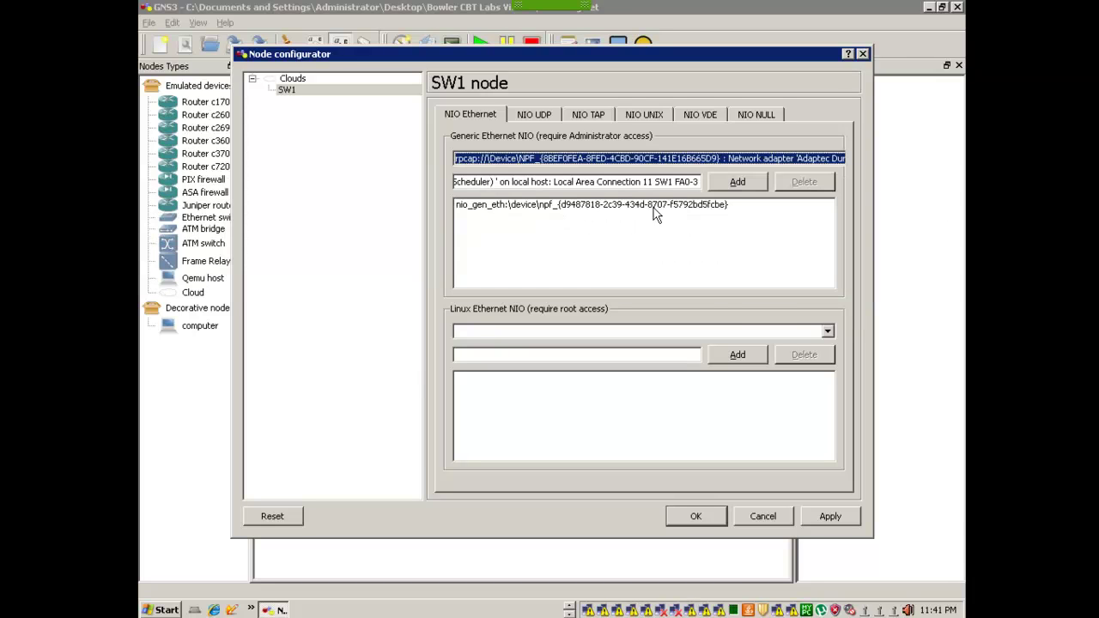
pyautogui.click(735, 183)
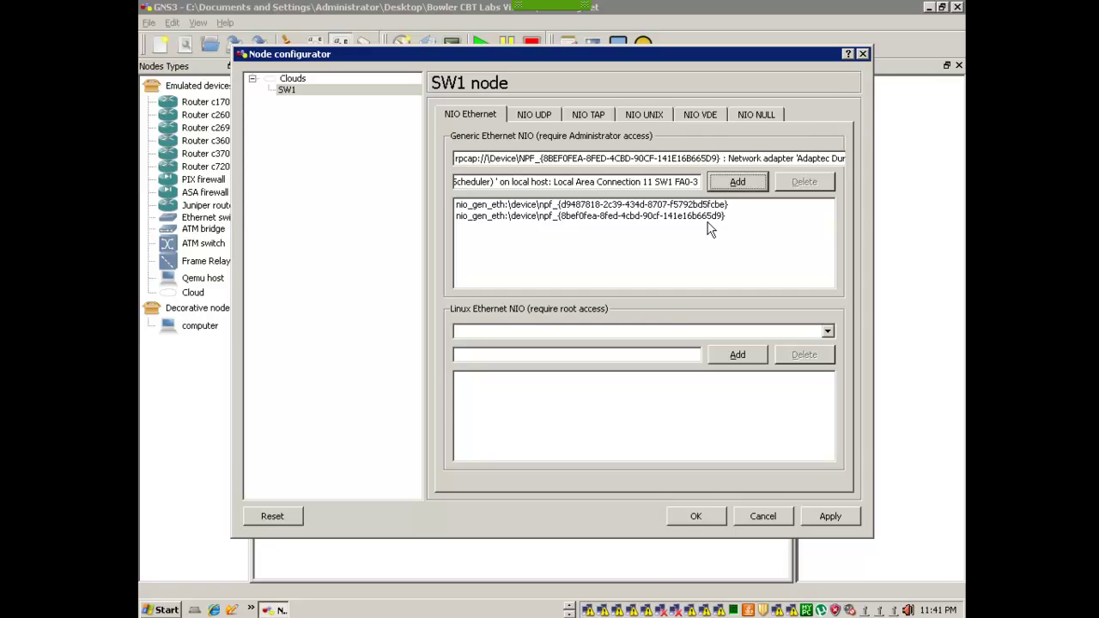
pyautogui.click(829, 517)
pyautogui.click(687, 519)
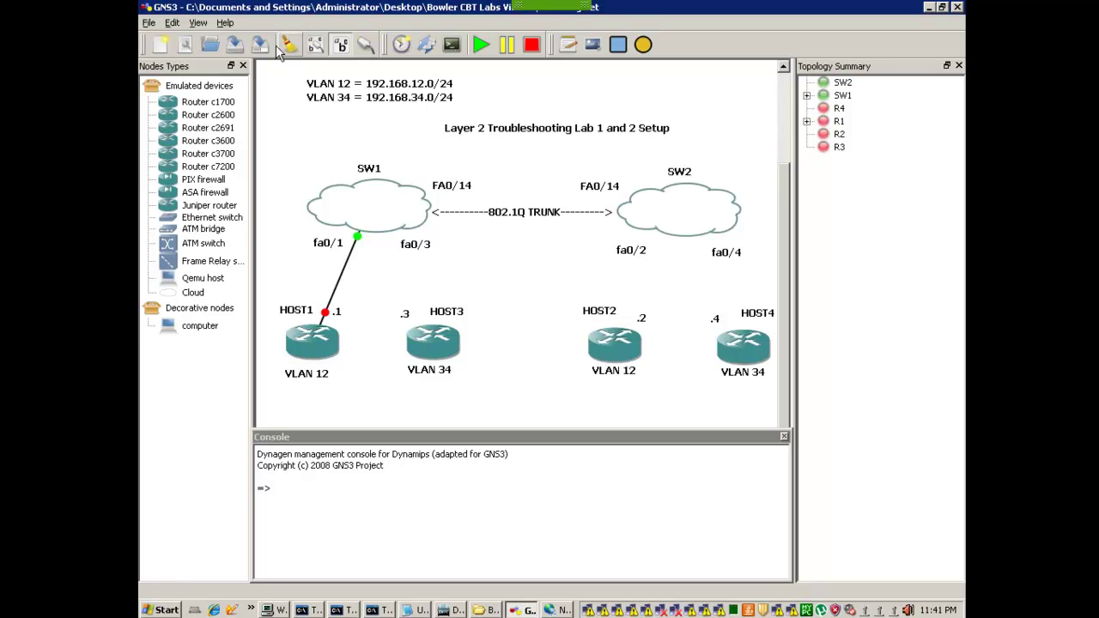
# Step: Link HOST3 to the SW1 cloud's unused second Ethernet NIO with a FastEthernet link and leave link mode
pyautogui.click(368, 47)
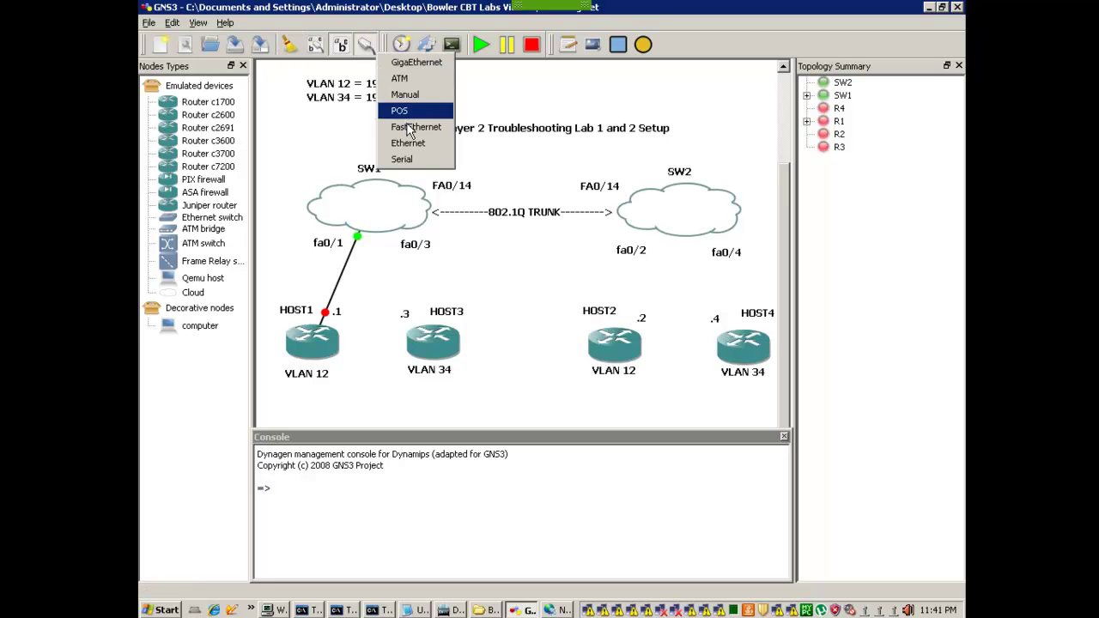
pyautogui.click(416, 126)
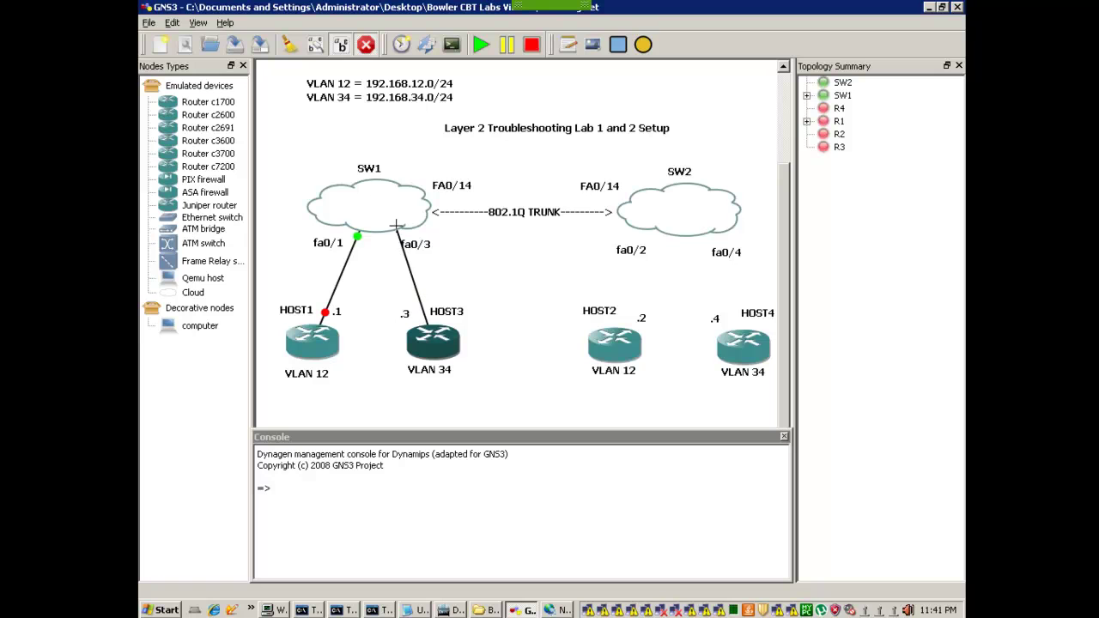
pyautogui.click(389, 220)
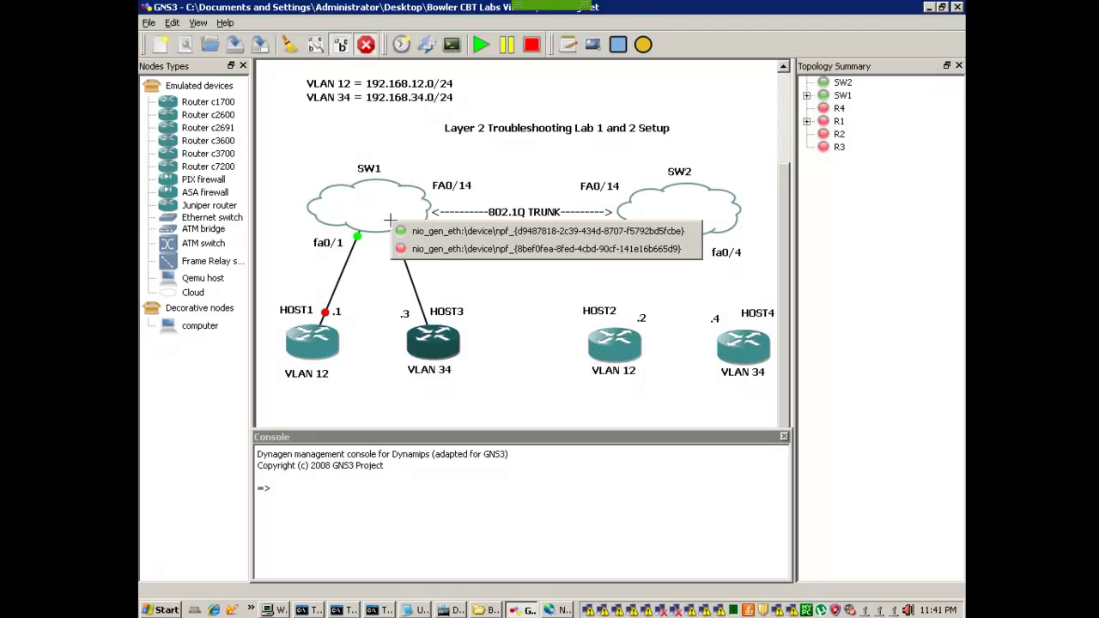
pyautogui.click(454, 250)
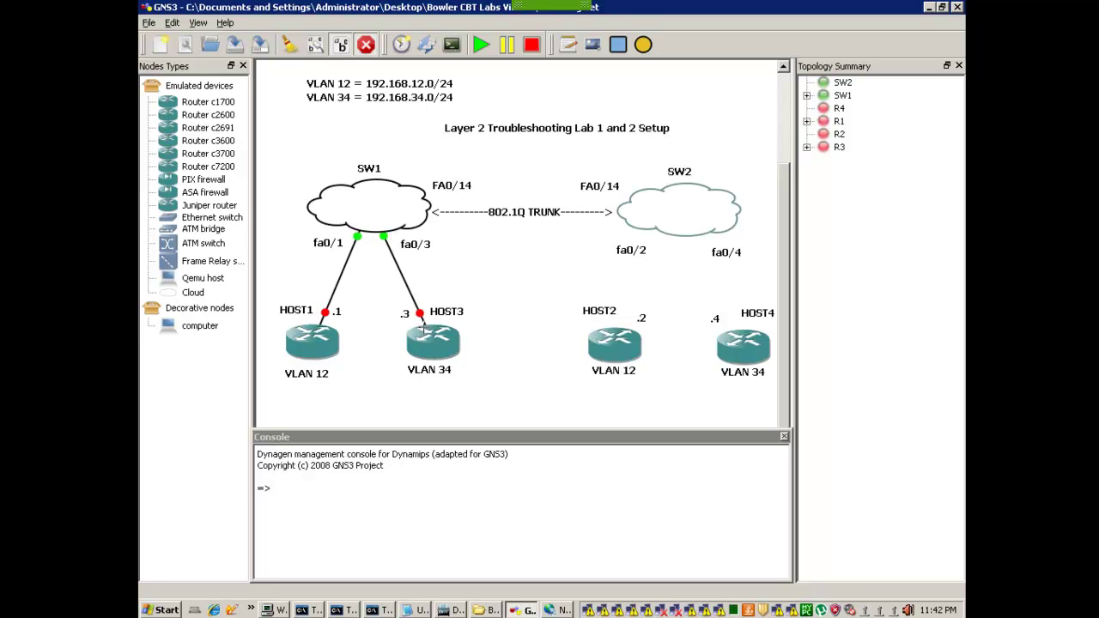
pyautogui.click(365, 44)
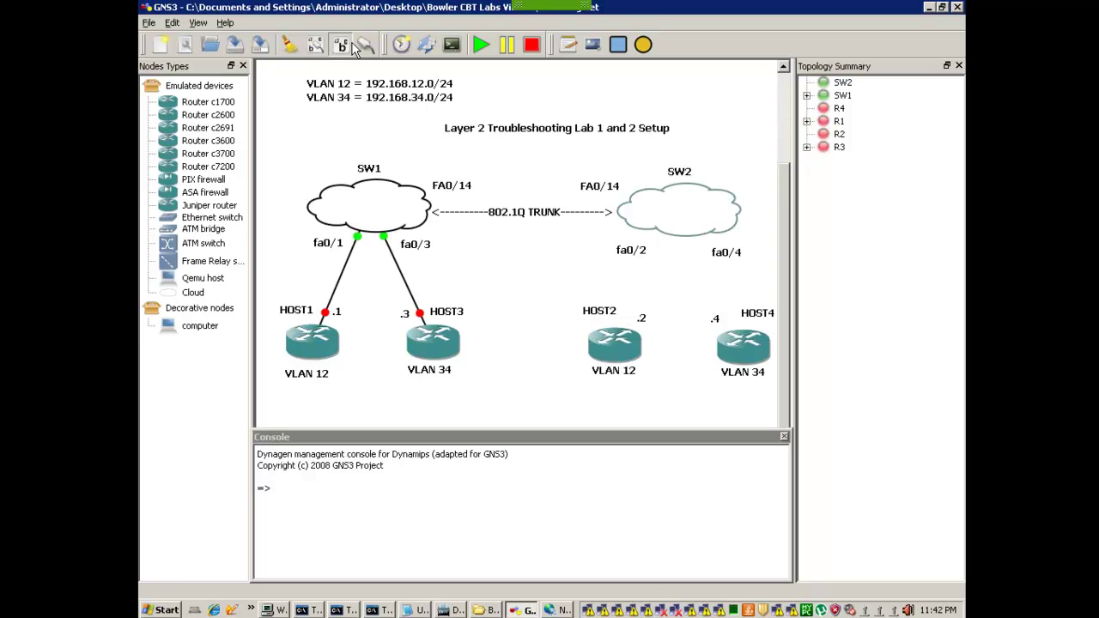
# Step: Add the adapter Local Area Connection SW2 FA0-2 as a generic Ethernet NIO to the SW2 cloud and apply it
pyautogui.rightClick(677, 211)
pyautogui.click(713, 220)
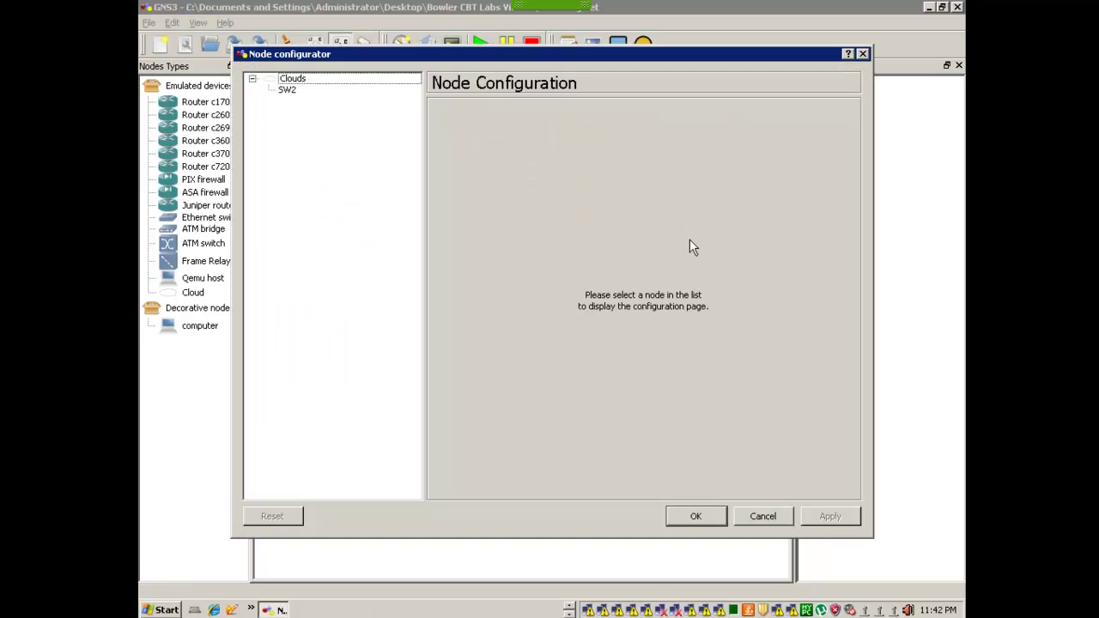
pyautogui.click(287, 90)
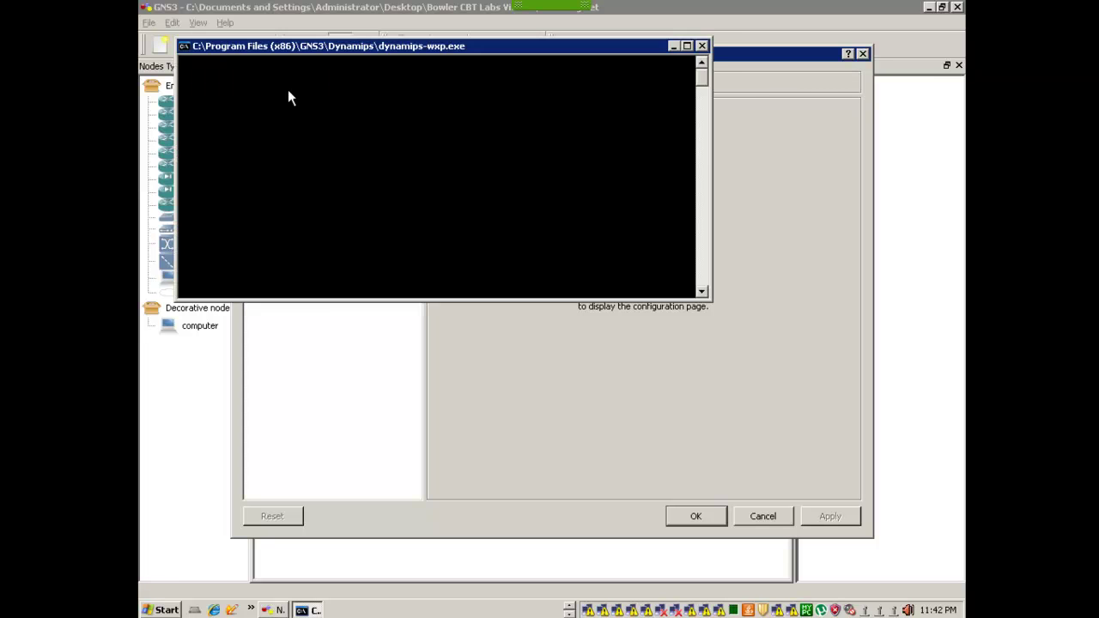
pyautogui.click(645, 164)
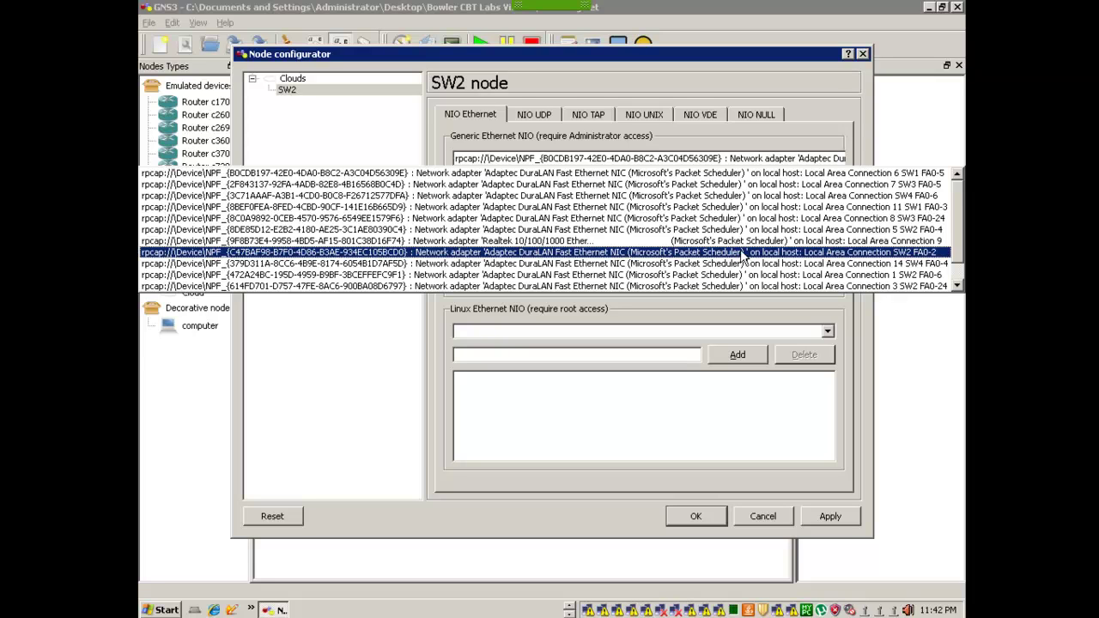
pyautogui.click(870, 254)
pyautogui.click(742, 185)
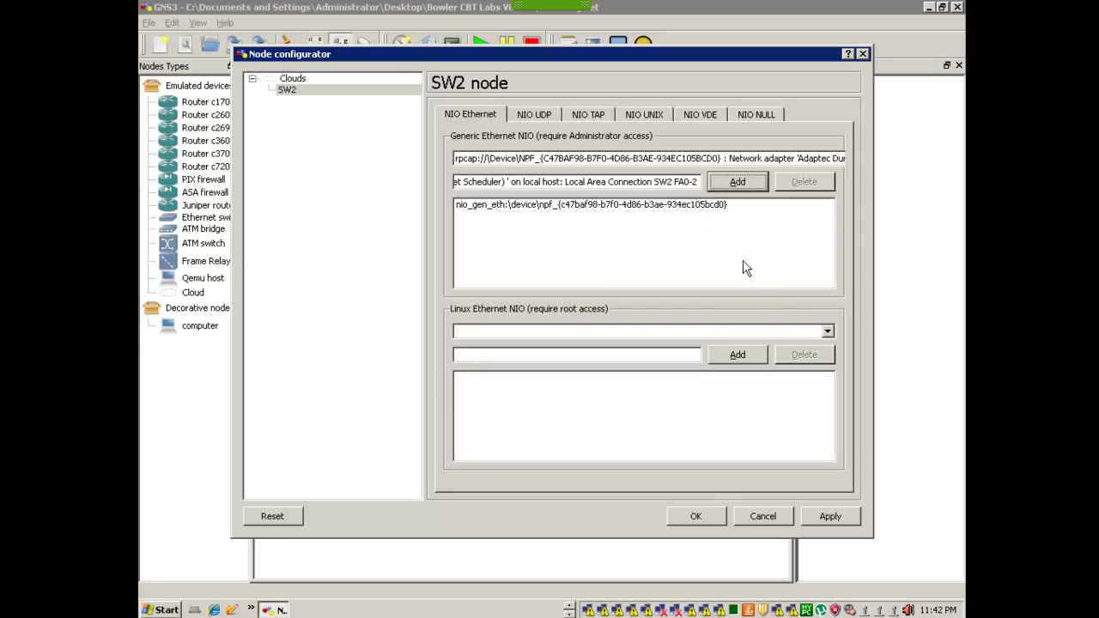
pyautogui.click(836, 516)
pyautogui.click(712, 519)
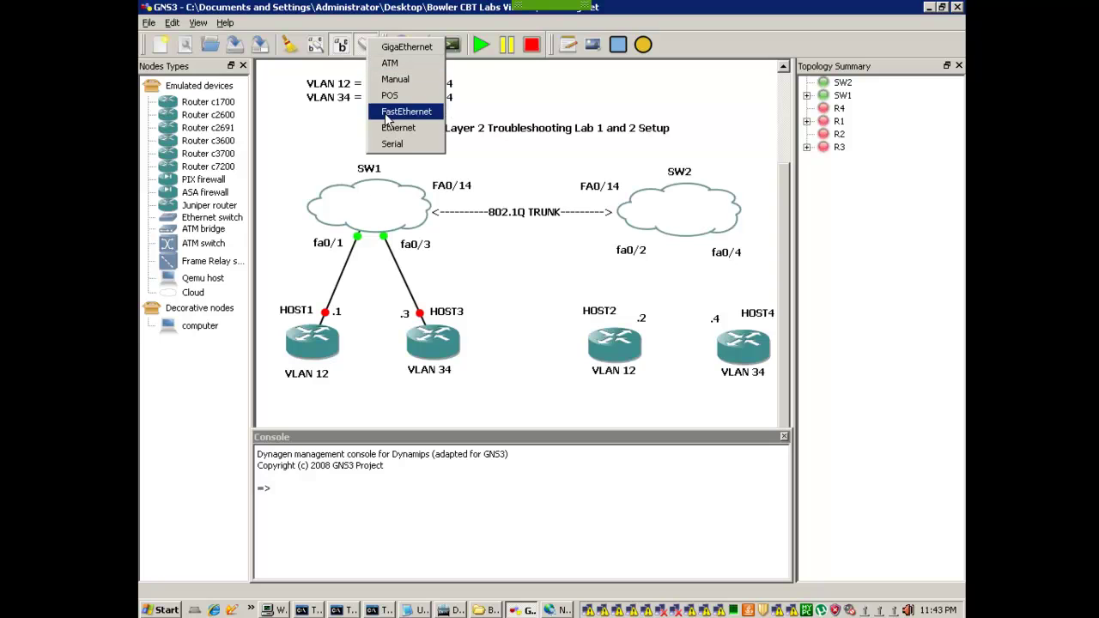
# Step: Link HOST2 to the SW2 cloud's Ethernet NIO with a FastEthernet link and leave link mode
pyautogui.click(399, 111)
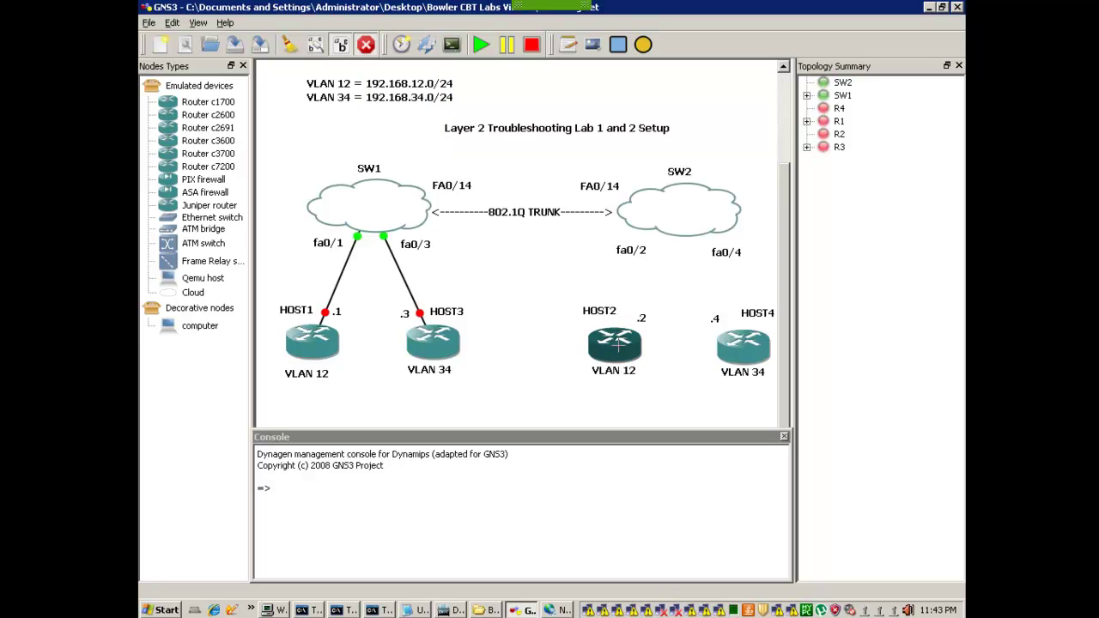
pyautogui.click(622, 337)
pyautogui.click(659, 224)
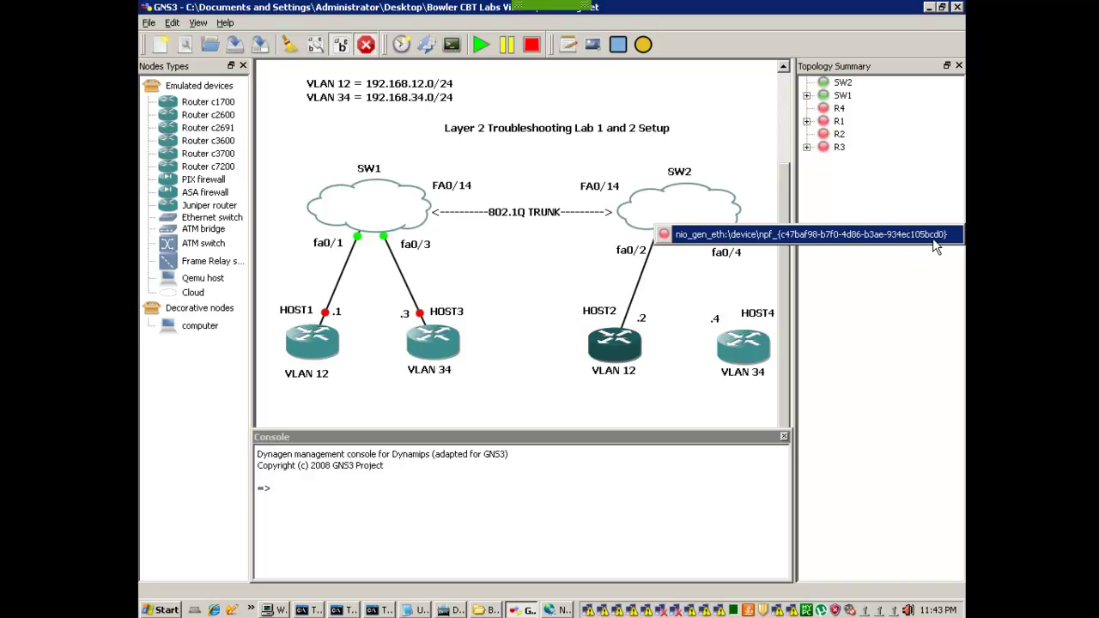
pyautogui.click(709, 238)
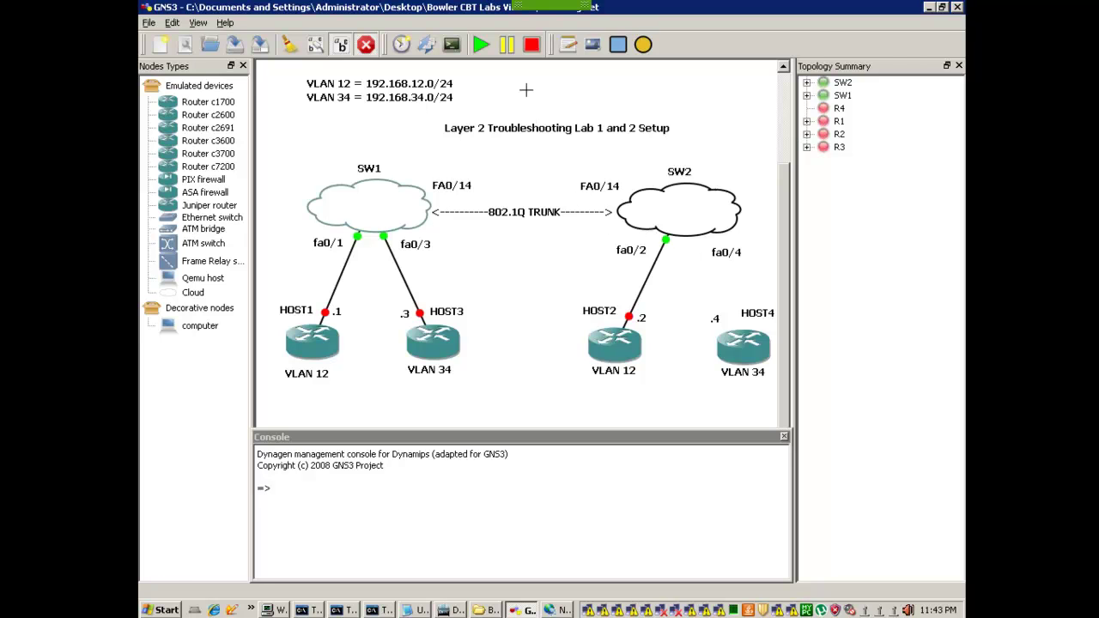
pyautogui.click(366, 44)
# Step: Add the adapter Local Area Connection 5 SW2 FA0-4 as a second generic Ethernet NIO on the SW2 cloud and apply it
pyautogui.rightClick(706, 221)
pyautogui.click(740, 233)
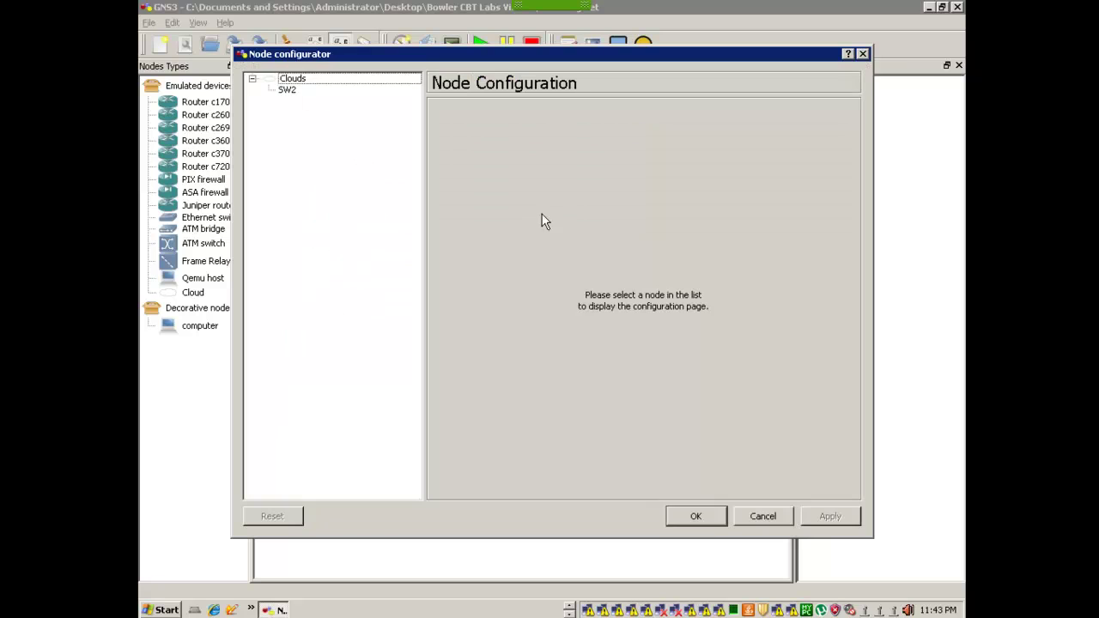
pyautogui.click(289, 91)
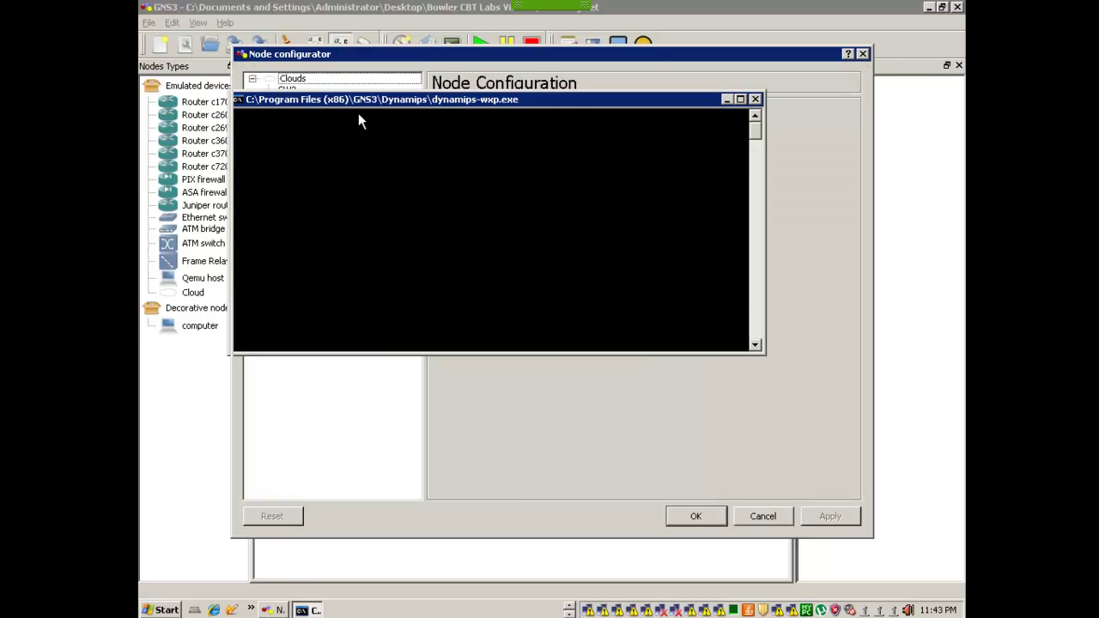
pyautogui.moveTo(506, 206); pyautogui.dragTo(674, 142)
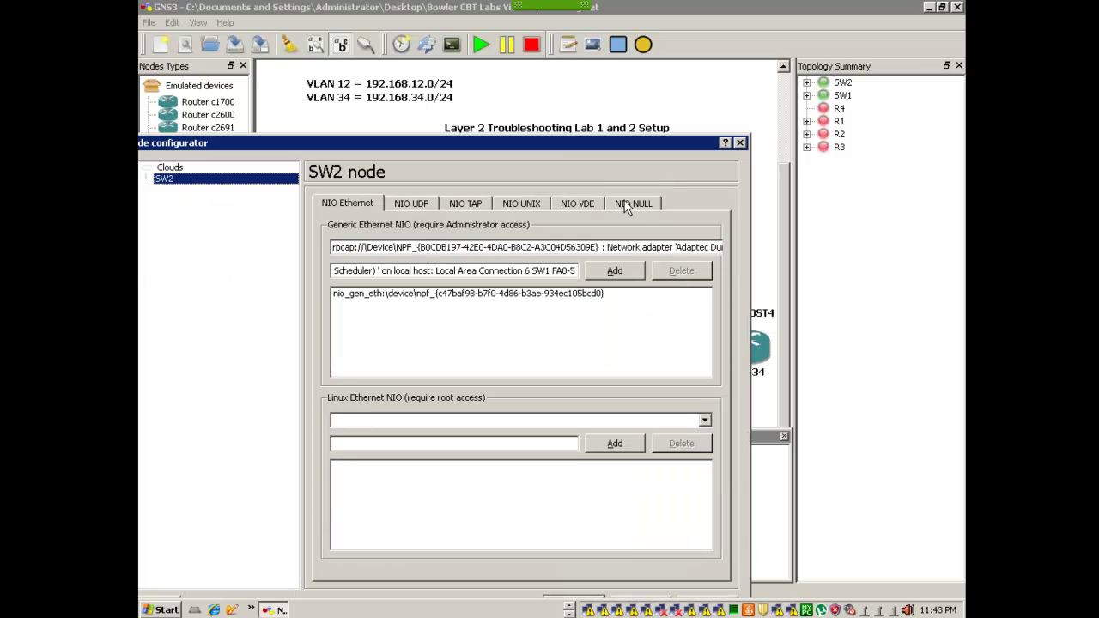
pyautogui.moveTo(576, 153); pyautogui.dragTo(661, 140)
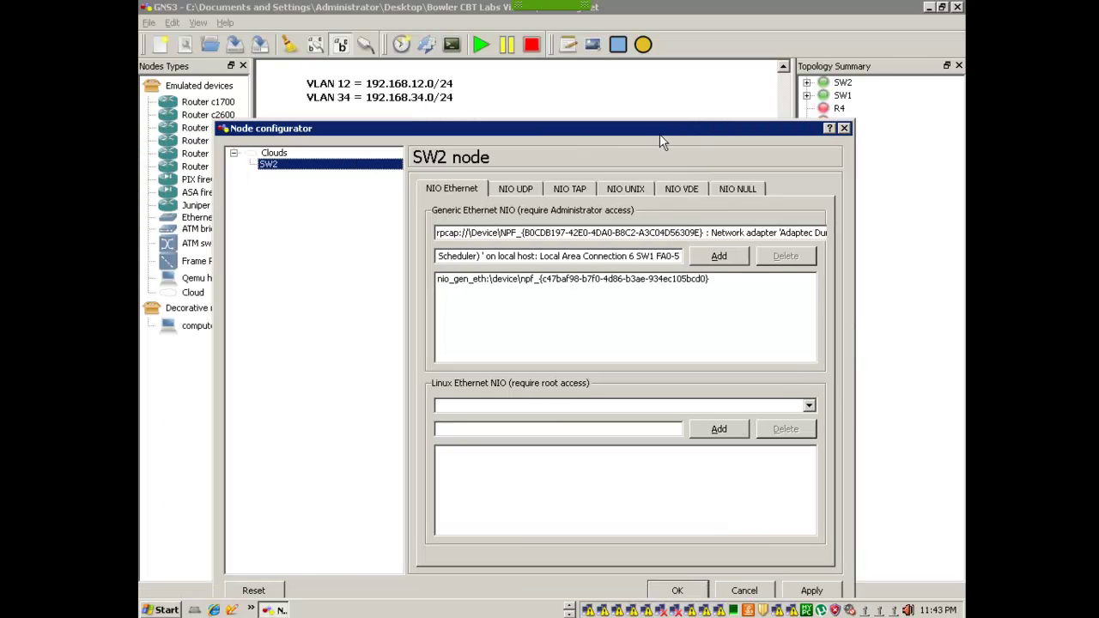
pyautogui.click(697, 233)
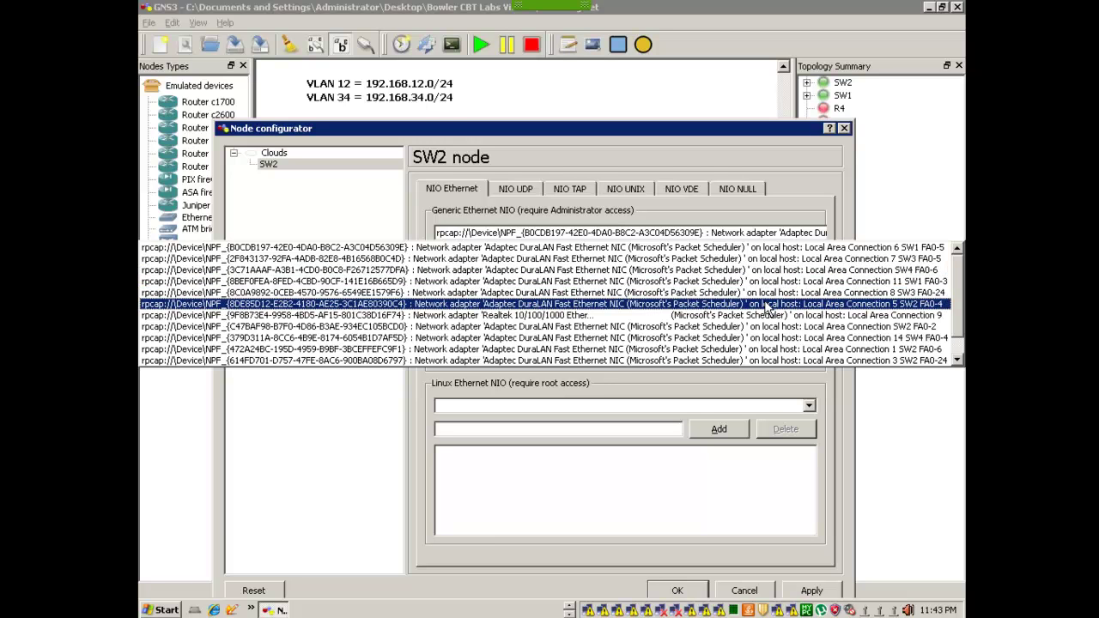
pyautogui.click(827, 309)
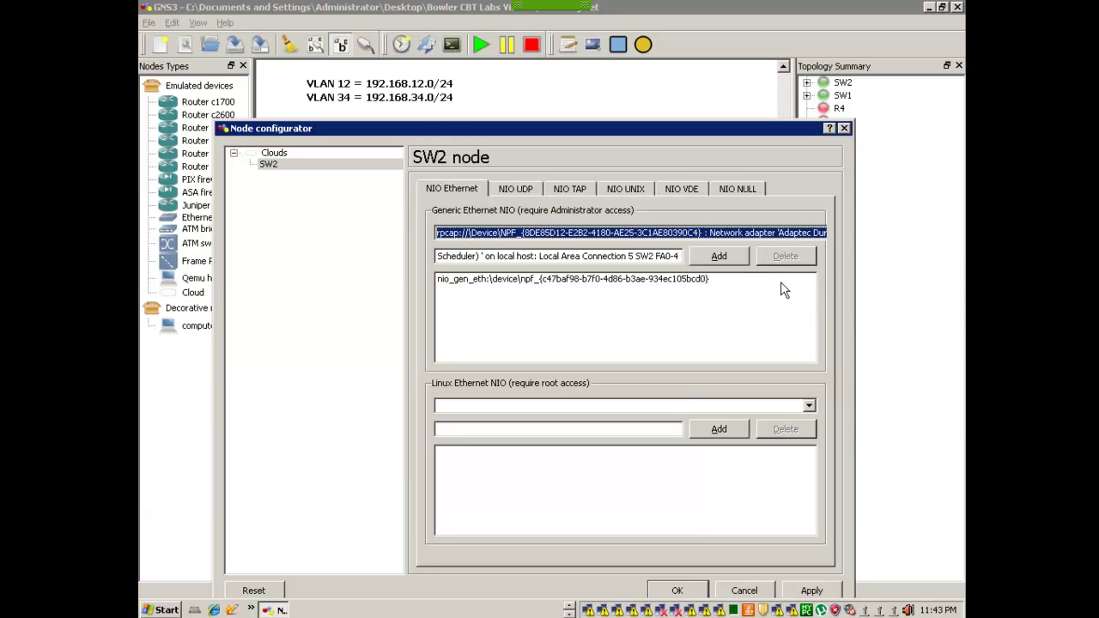
pyautogui.click(719, 256)
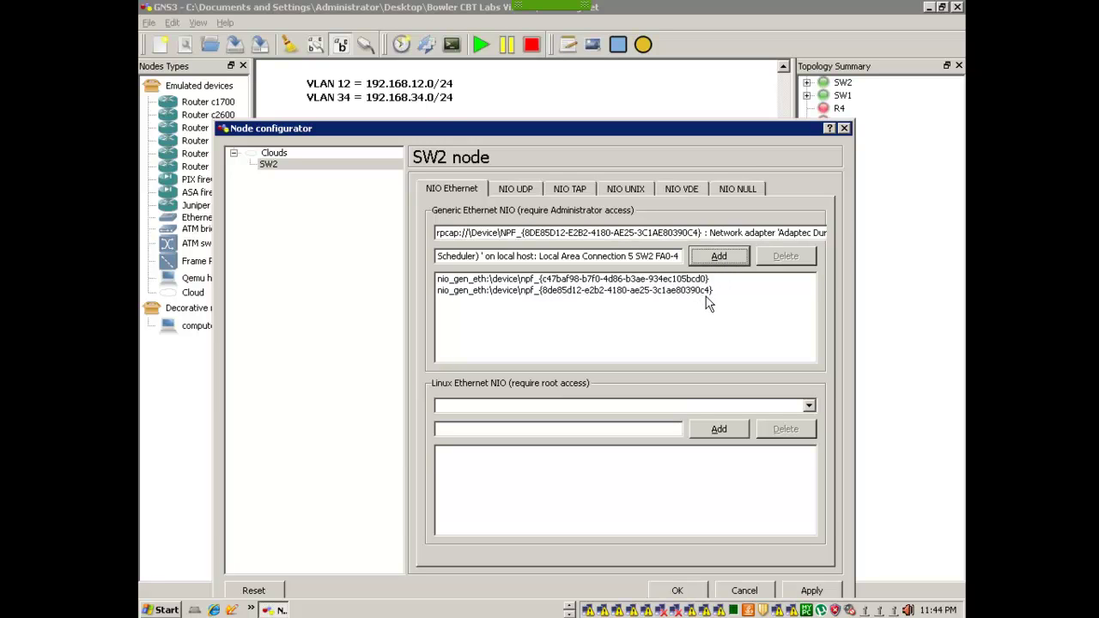
pyautogui.click(812, 591)
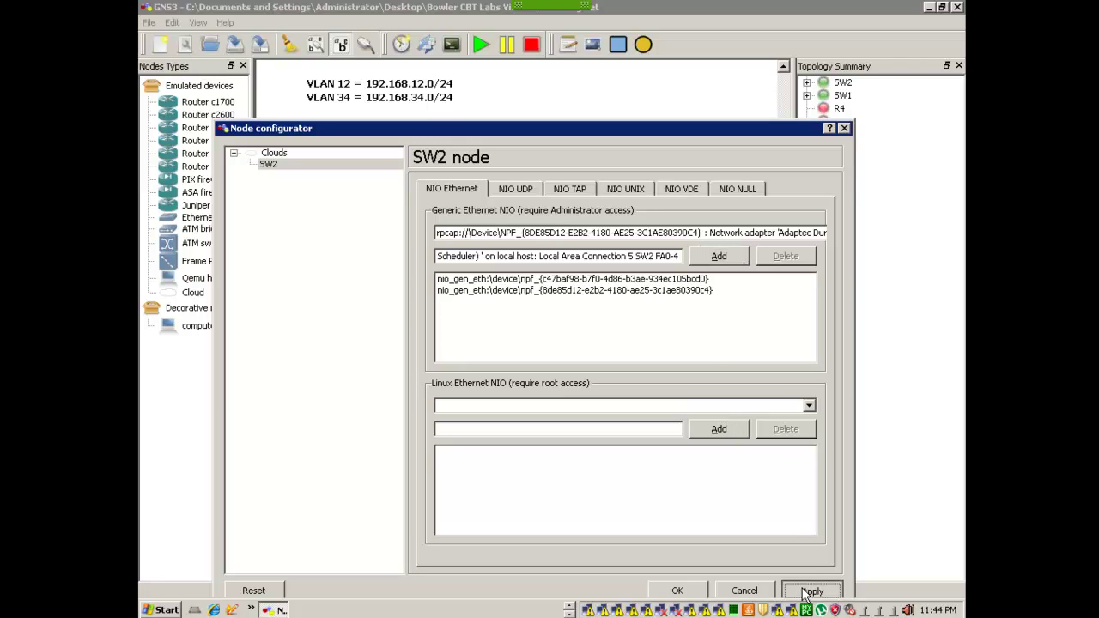
pyautogui.click(678, 591)
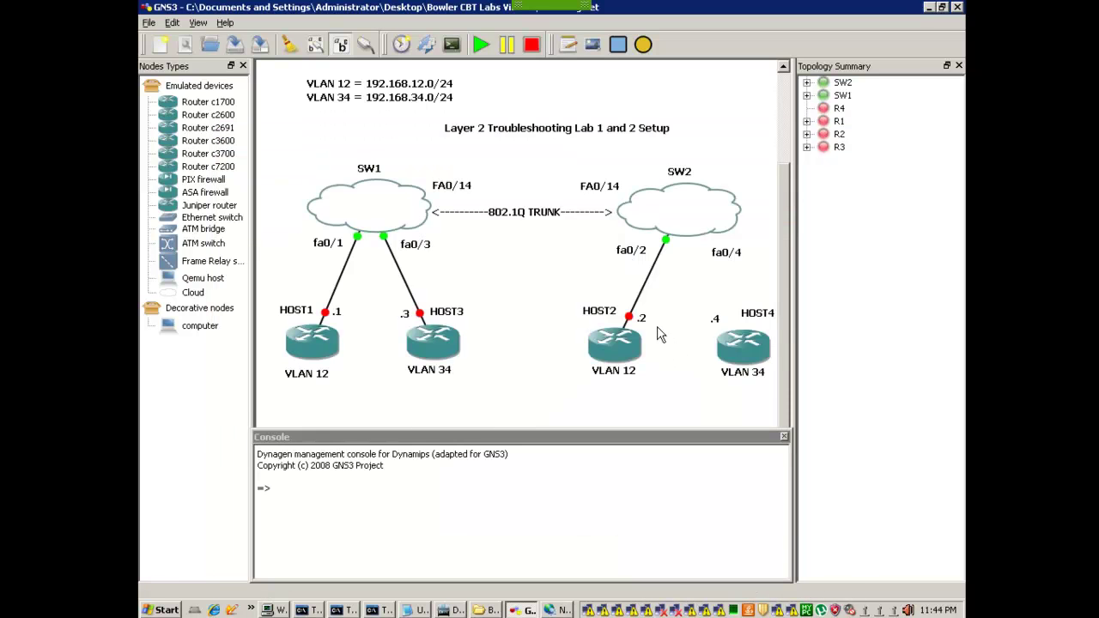
# Step: Link HOST4 to the SW2 cloud's unused second Ethernet NIO with a FastEthernet link and leave link mode
pyautogui.click(366, 44)
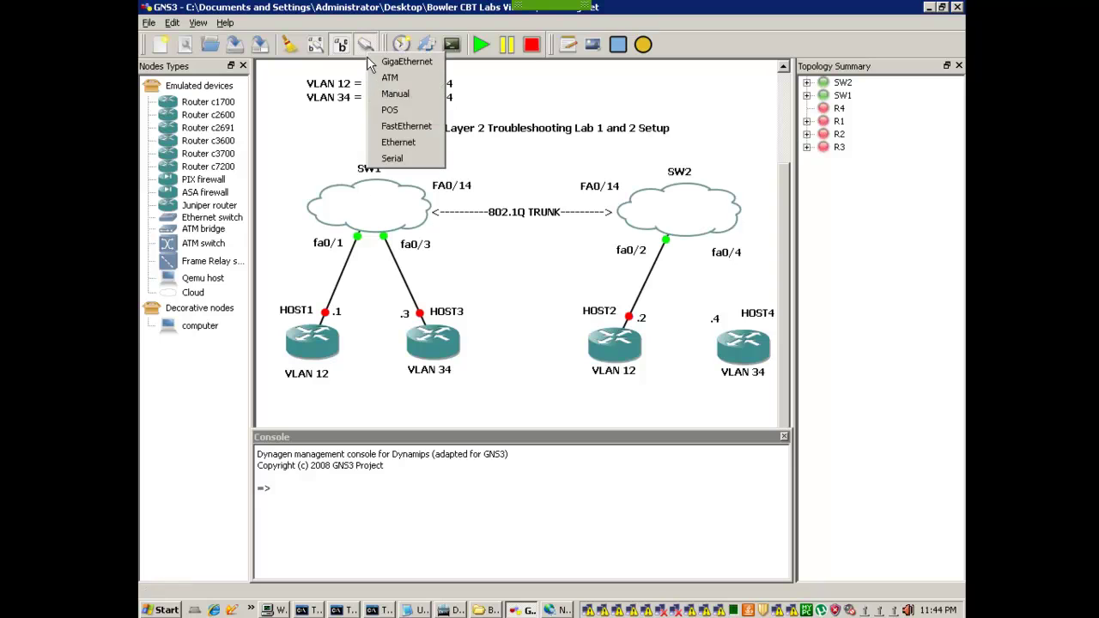
pyautogui.click(407, 126)
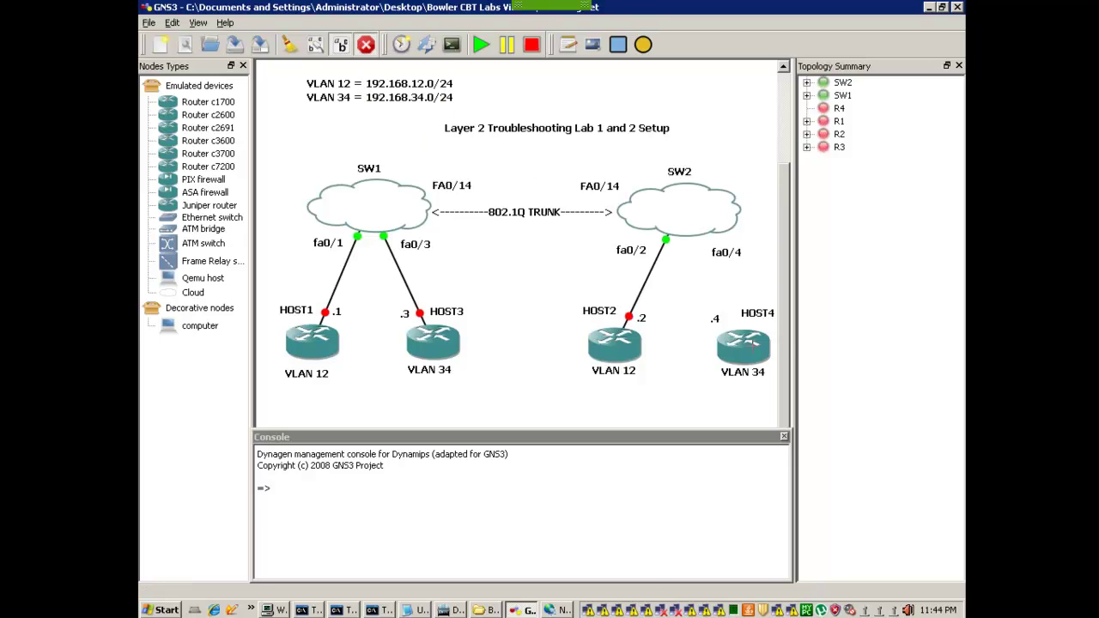
pyautogui.click(750, 343)
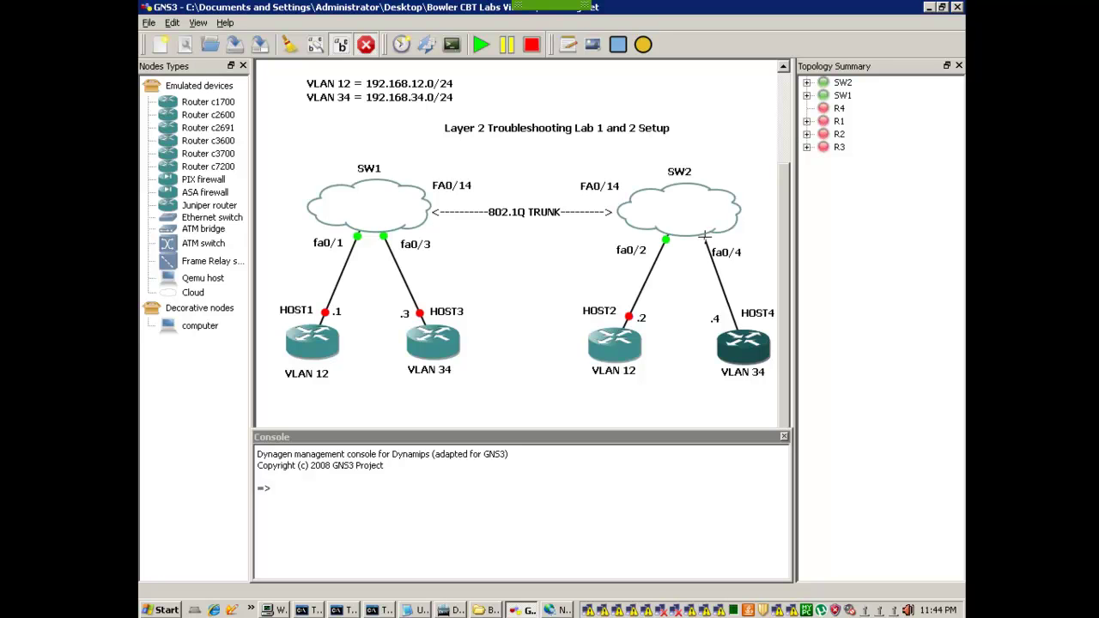
pyautogui.click(703, 224)
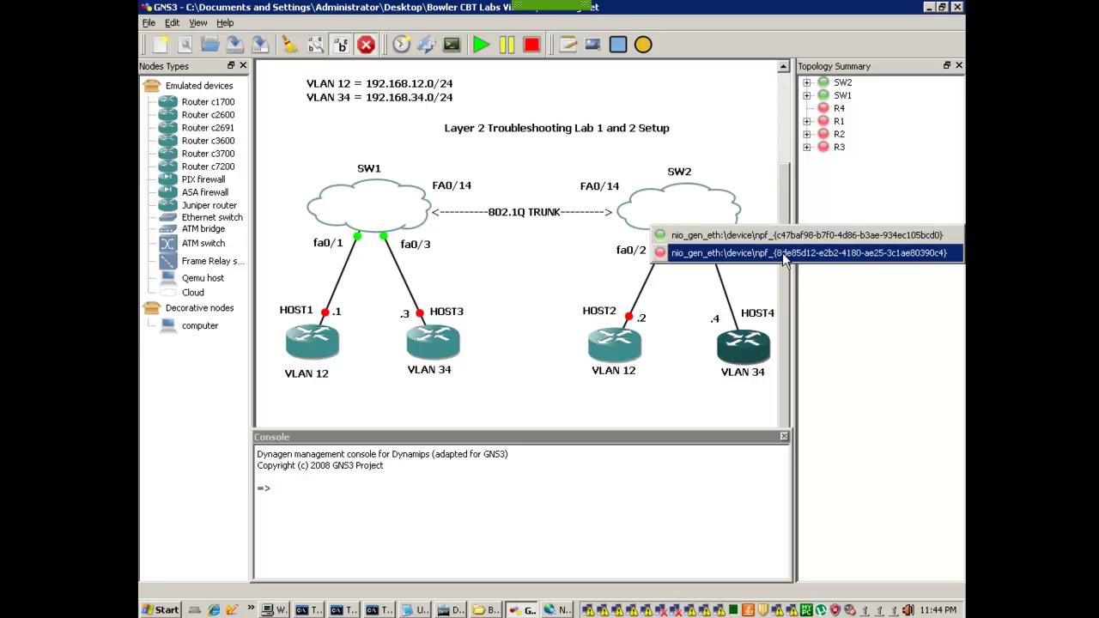
pyautogui.click(718, 258)
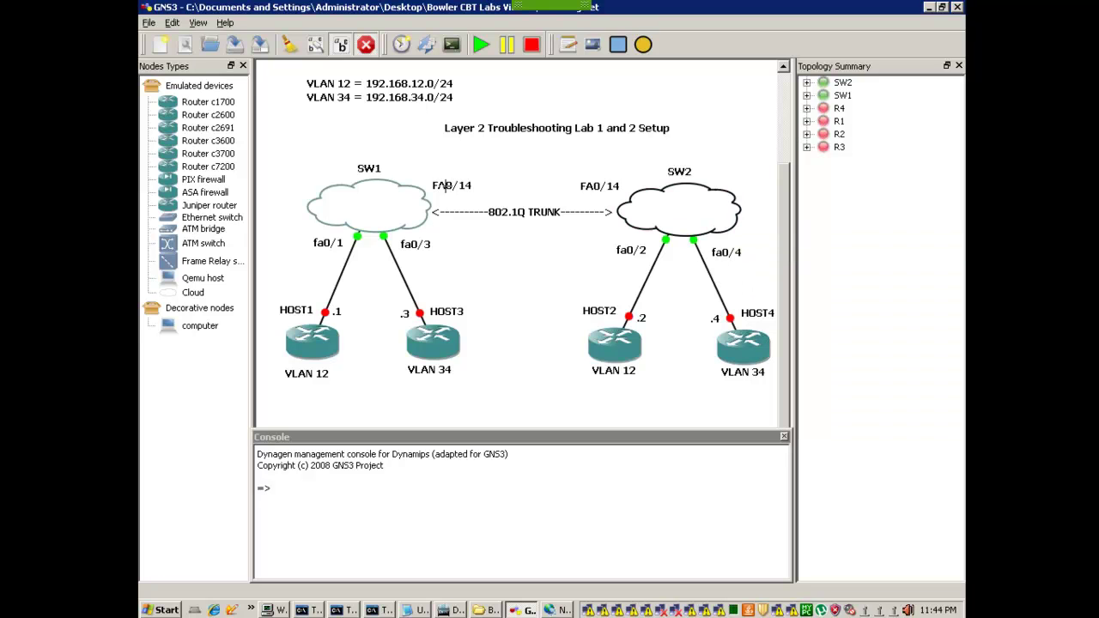
pyautogui.click(364, 49)
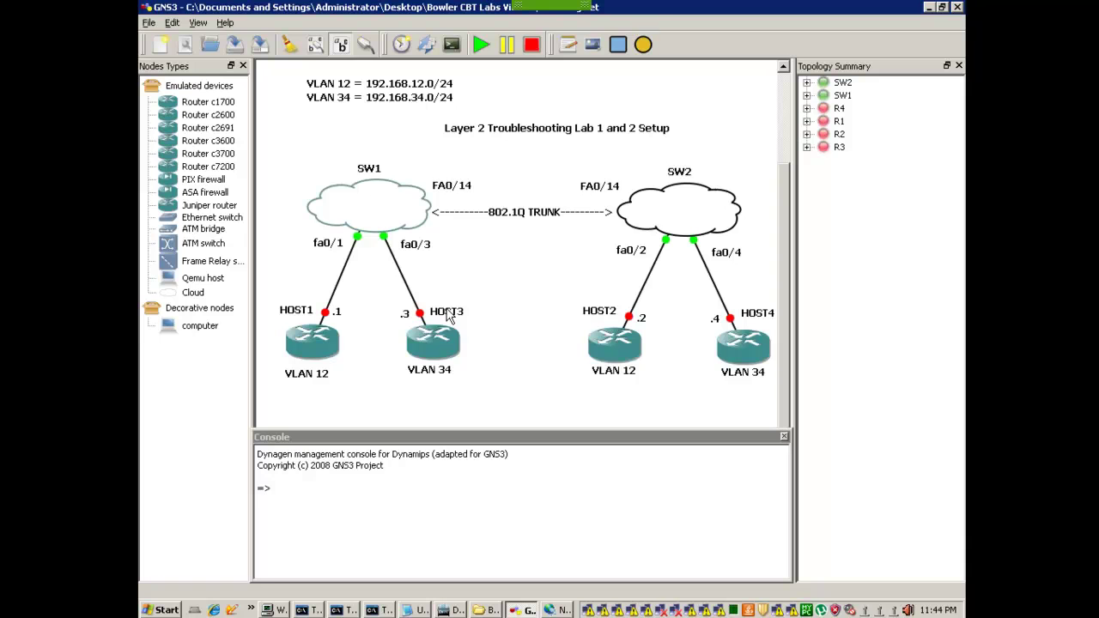
# Step: Shift the title note "Layer 2 Troubleshooting Lab 1 and 2 Setup" slightly left and down above the topology
pyautogui.moveTo(426, 352)
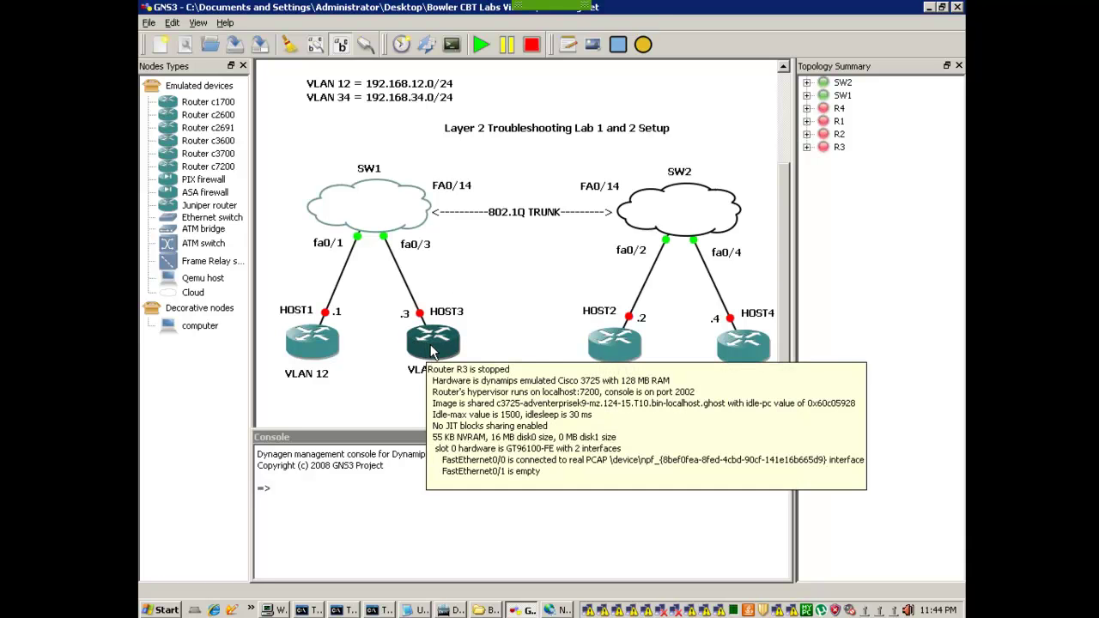
pyautogui.click(506, 133)
pyautogui.moveTo(503, 138); pyautogui.dragTo(498, 141)
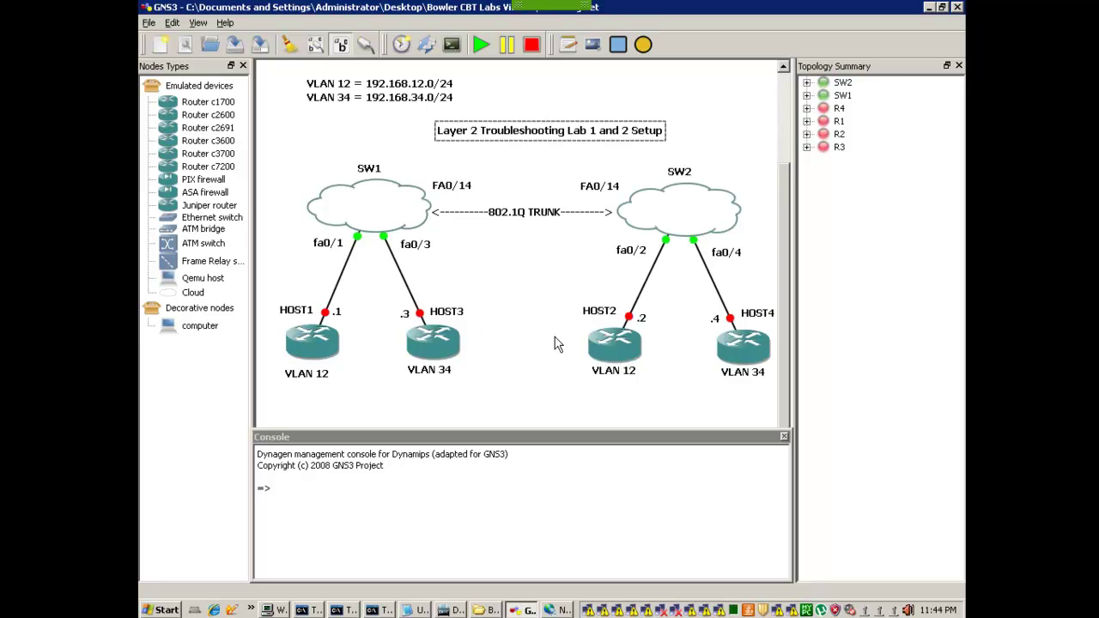
# Step: Review the adapters and their switch port labels in Network Connections, then return to the GNS3 topology and deselect the title note
pyautogui.click(552, 610)
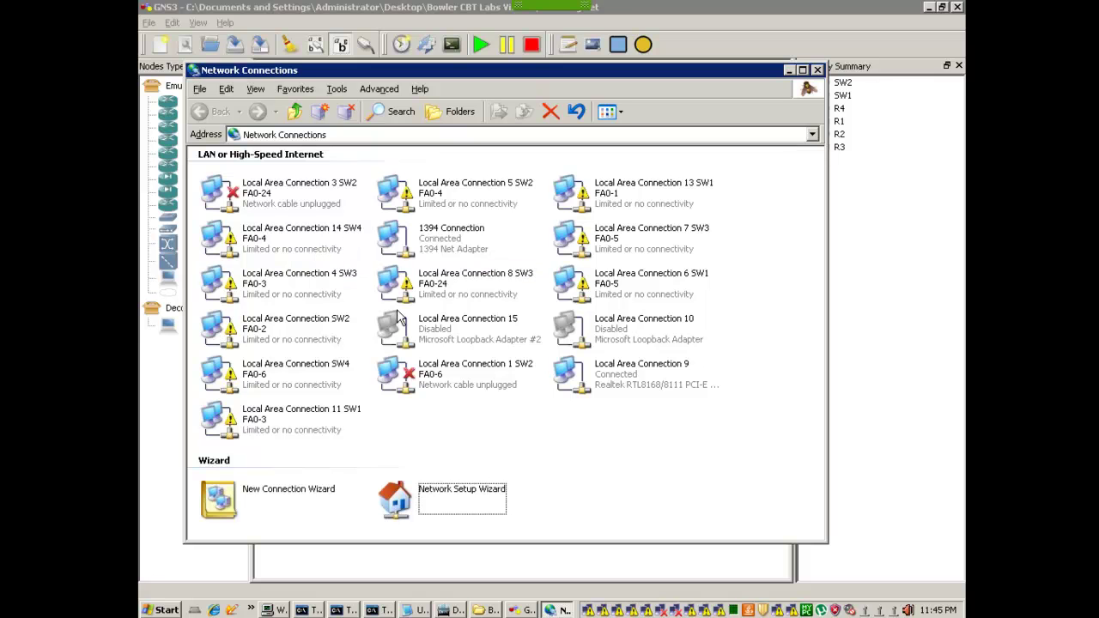
pyautogui.click(646, 554)
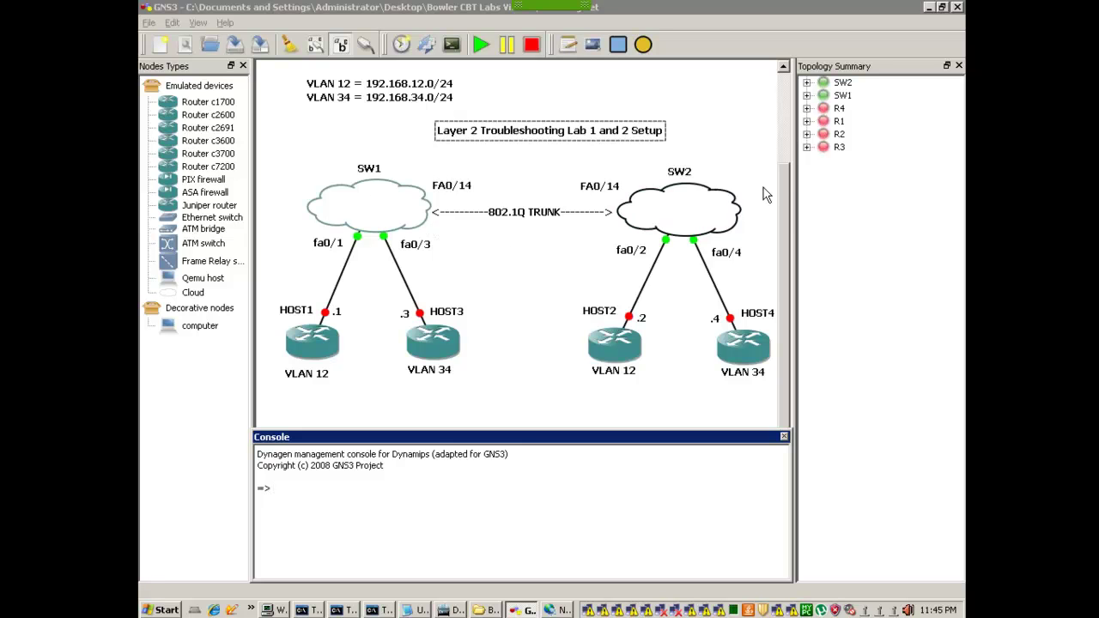
pyautogui.moveTo(782, 200); pyautogui.dragTo(781, 194)
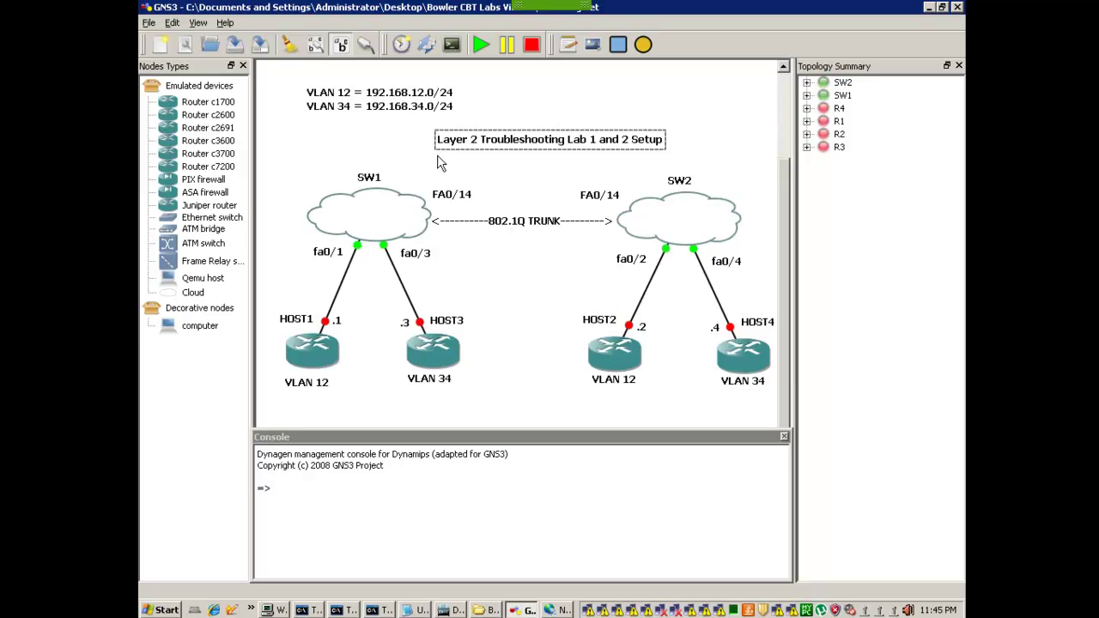
pyautogui.click(398, 168)
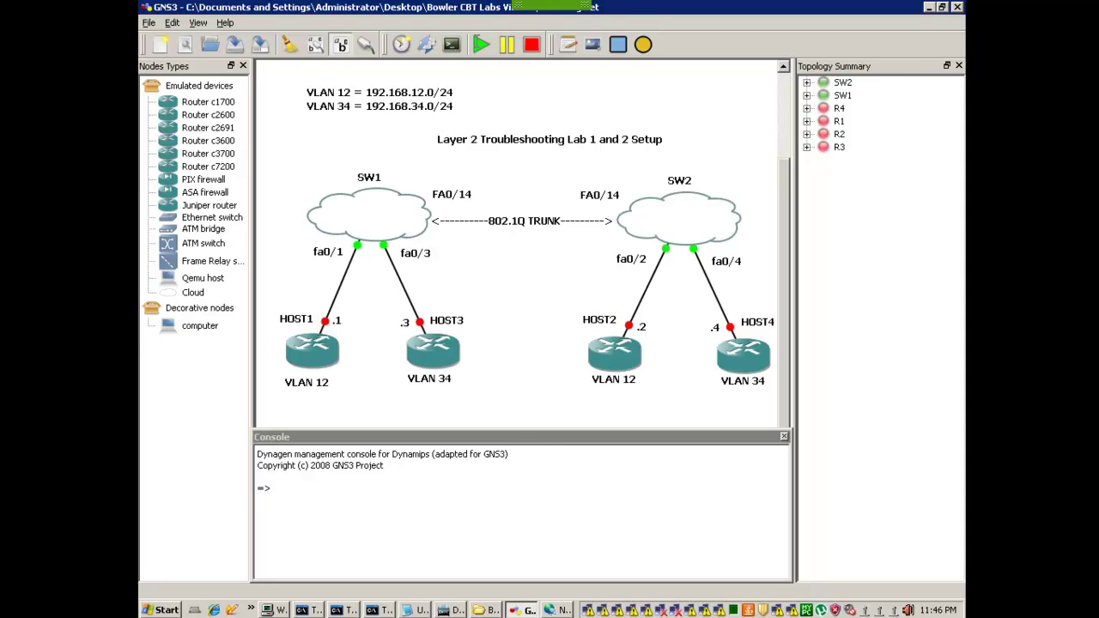
# Step: Reduce the full-screen GoToMyPC session to a window and switch to the local Windows Explorer folder Initial Configs
pyautogui.moveTo(569, 9)
pyautogui.moveTo(1036, 8)
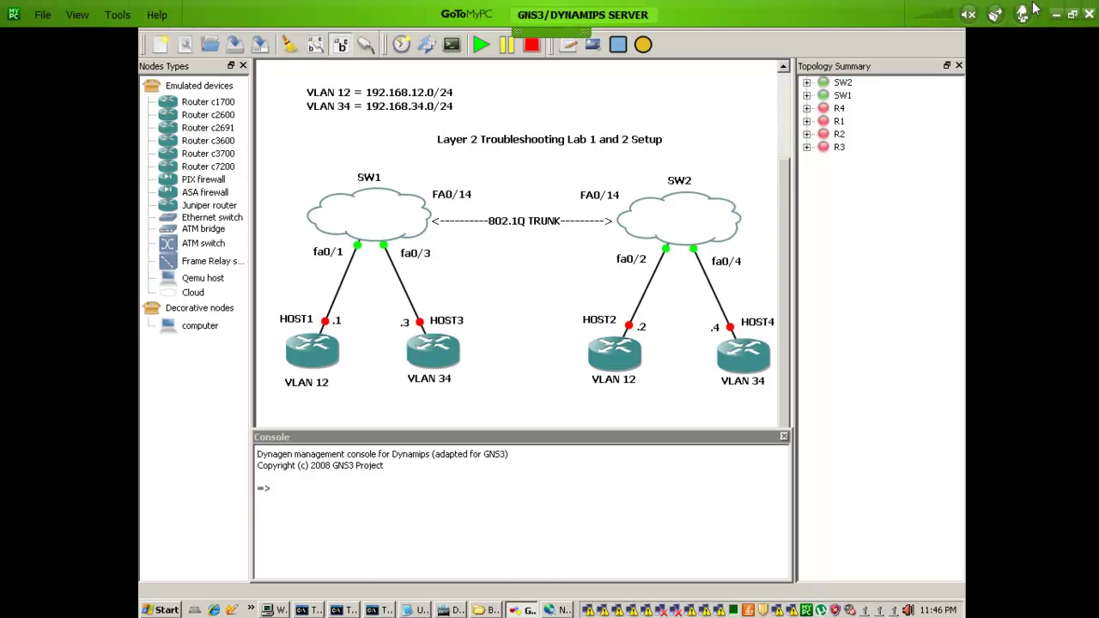
pyautogui.click(1072, 14)
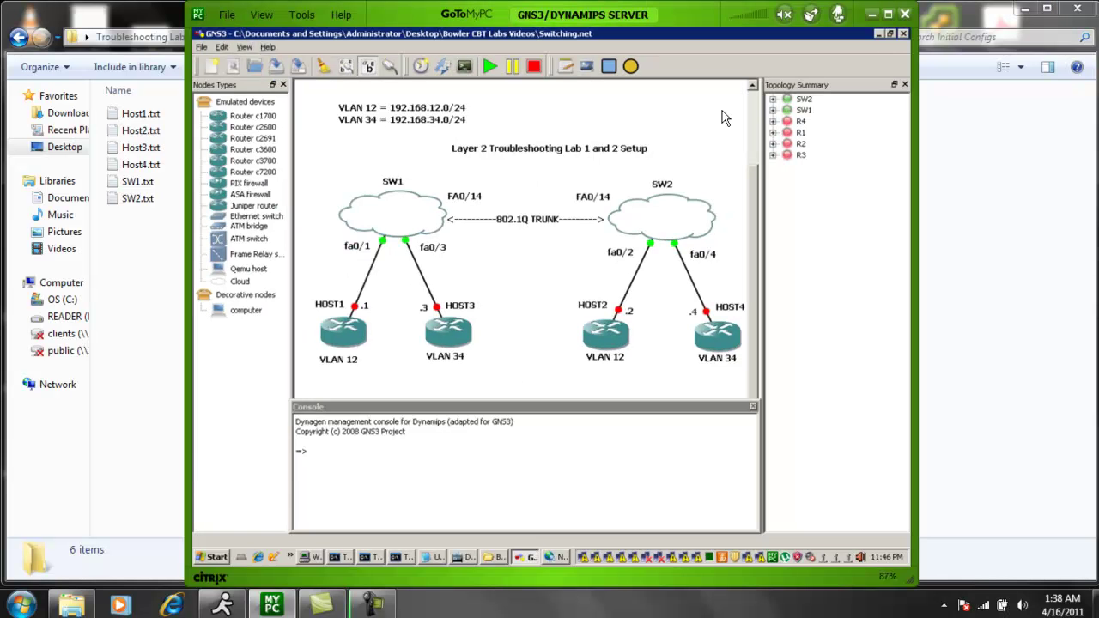
pyautogui.click(148, 270)
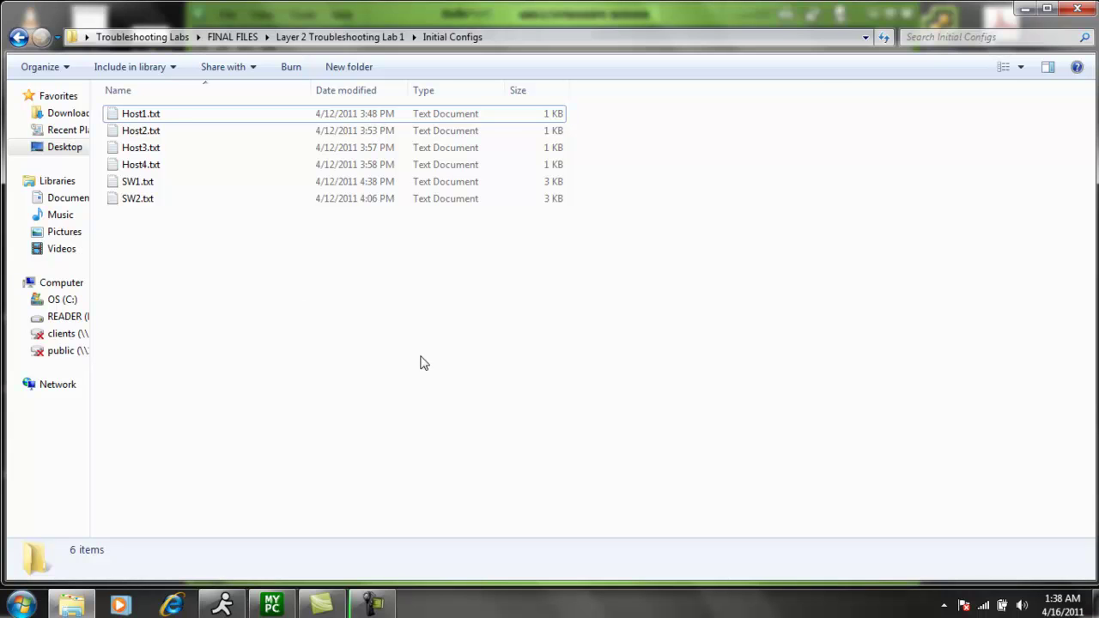